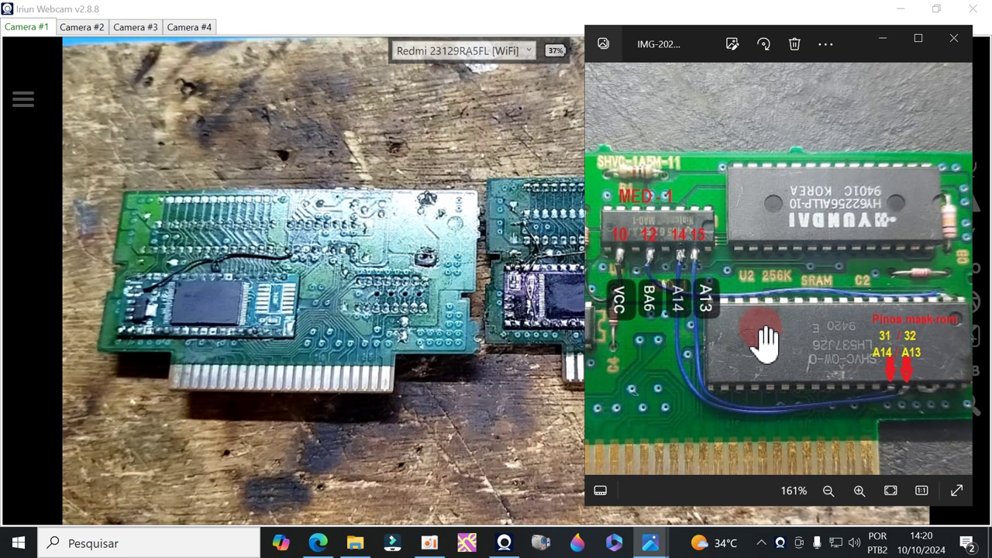
# Examine the modified SHVC-1A5M-11 board photos, following the VCC, BA6, A14 and A13 wiring to the mask ROM pins
pyautogui.click(658, 184)
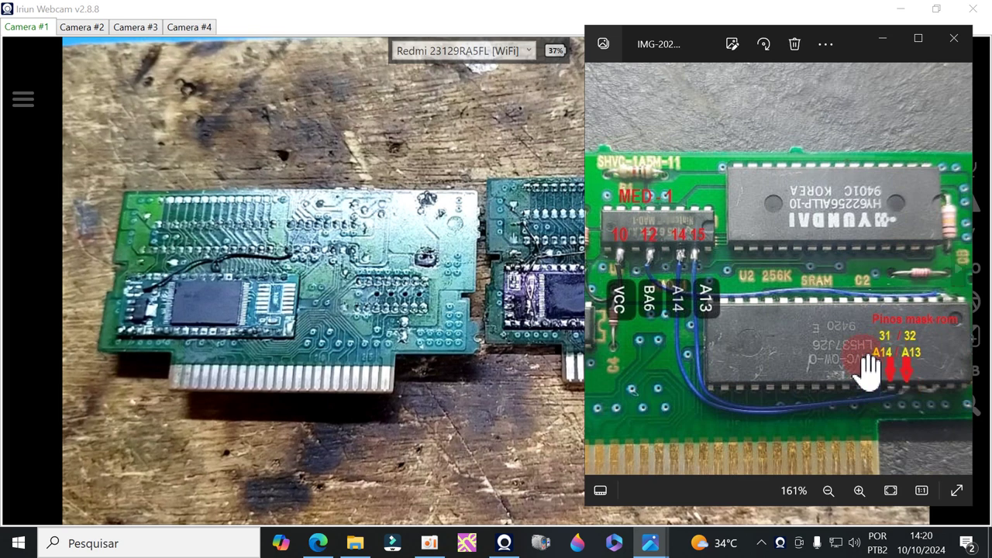
pyautogui.moveTo(864, 385); pyautogui.dragTo(800, 380)
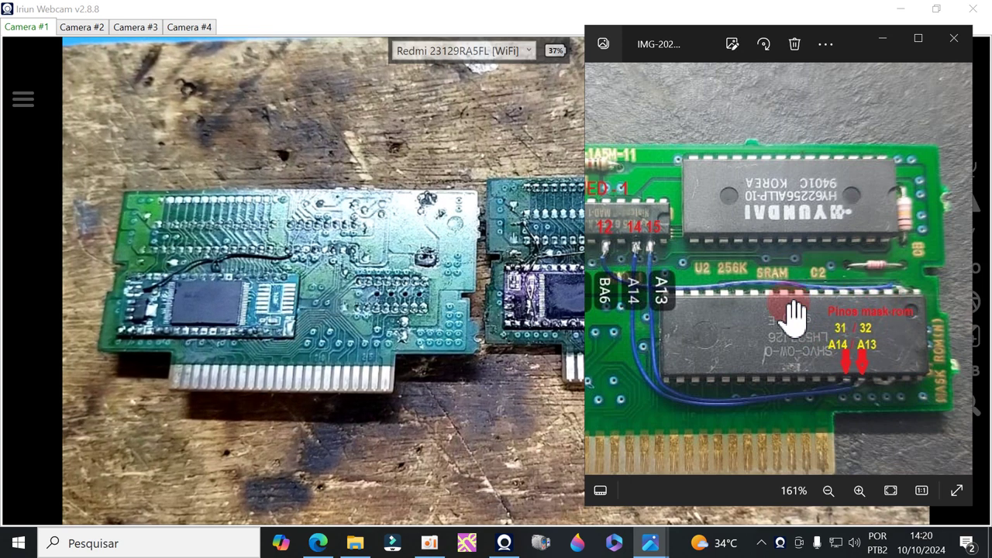
pyautogui.moveTo(720, 211); pyautogui.dragTo(775, 220)
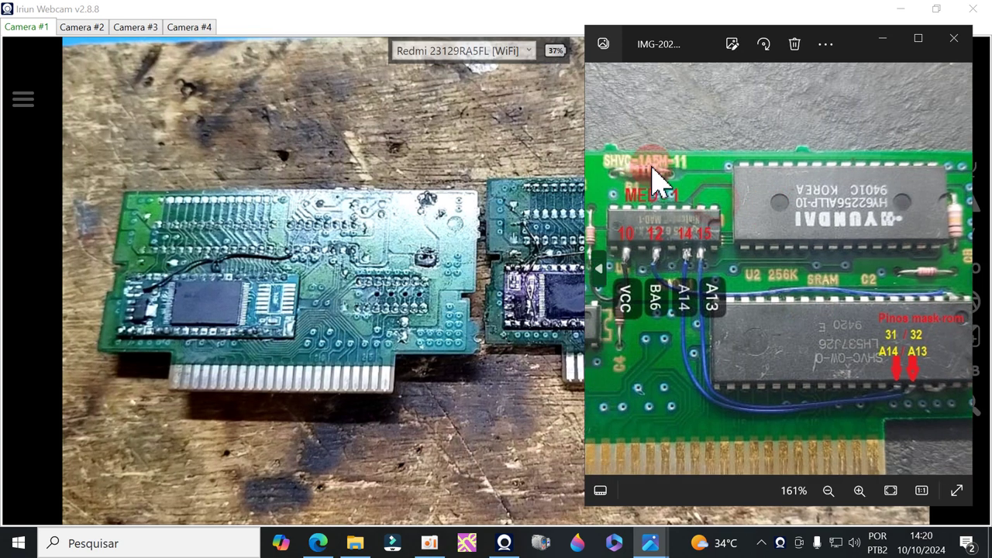
pyautogui.scroll(-2, 747, 281)
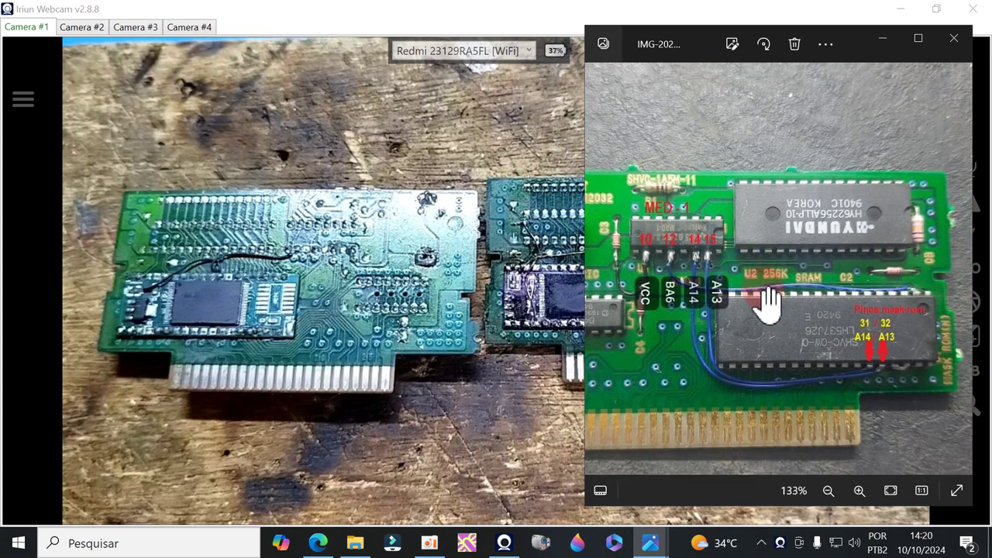
pyautogui.scroll(-2, 780, 331)
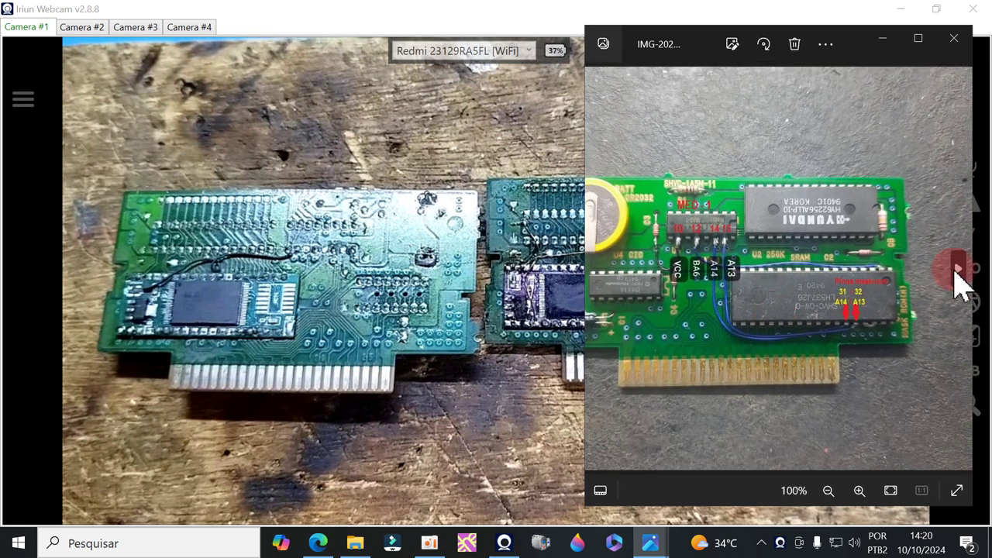
pyautogui.click(961, 284)
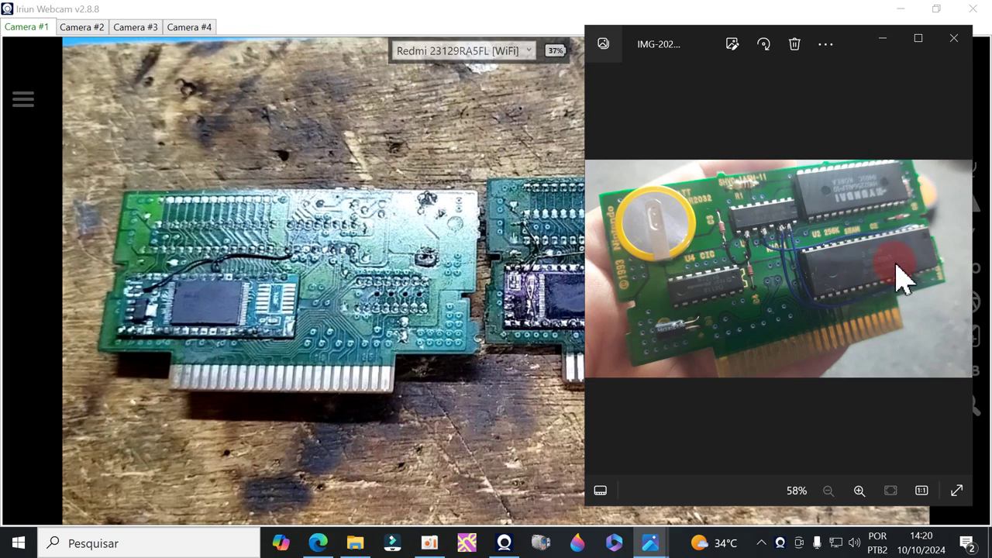
pyautogui.click(955, 276)
pyautogui.click(600, 265)
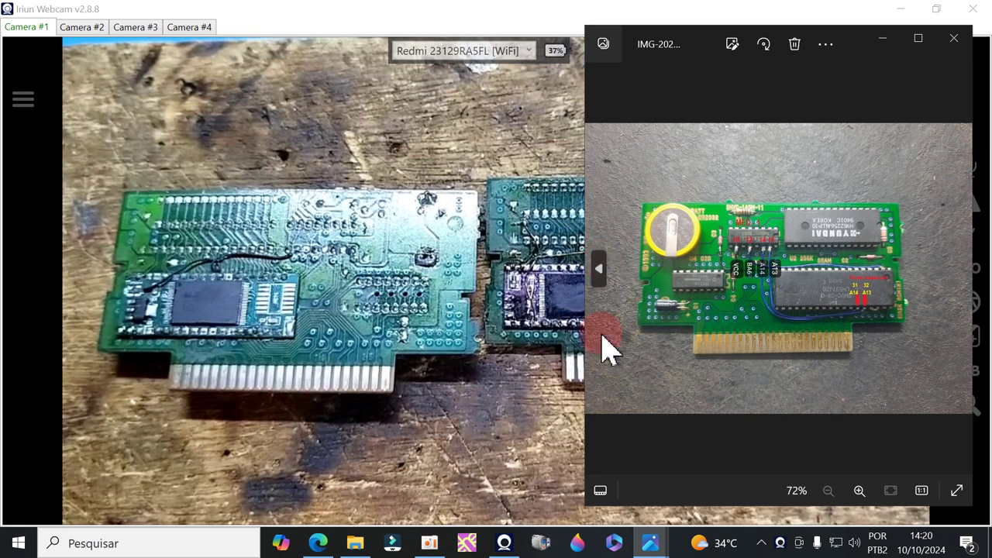
# In File Explorer, delete the existing Brain Lord ROM files and the two text files from the Pack 260 SNES folder
pyautogui.click(355, 542)
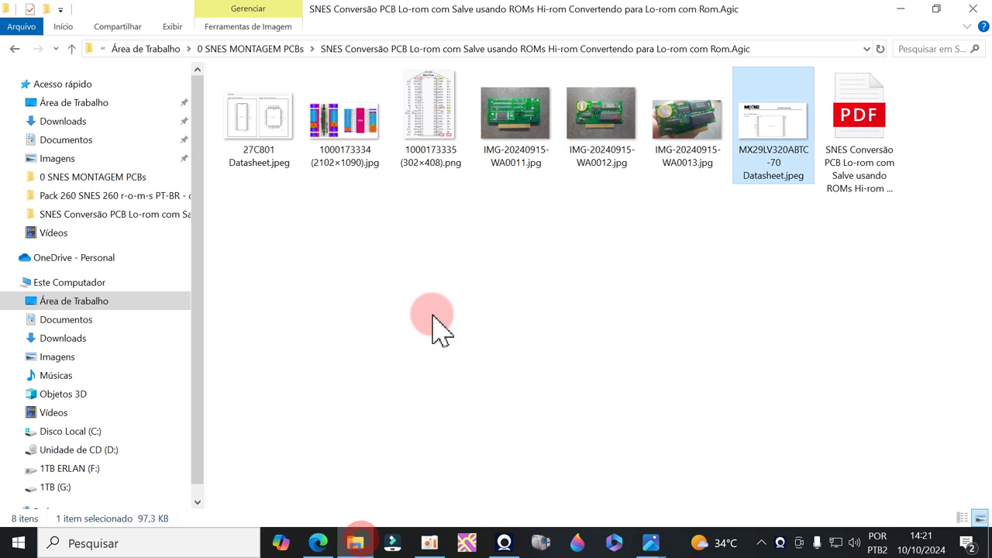
pyautogui.click(109, 197)
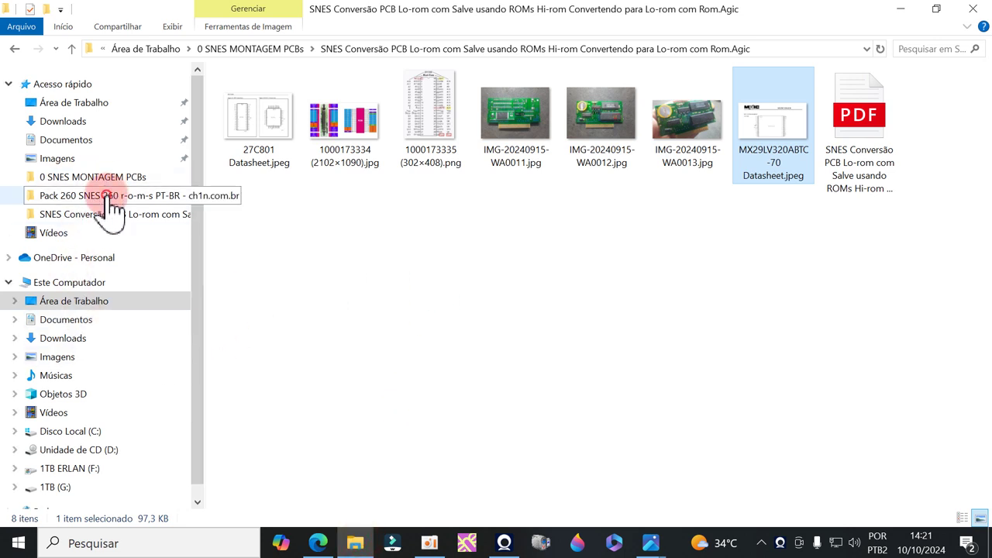
pyautogui.click(250, 199)
pyautogui.moveTo(250, 199); pyautogui.dragTo(260, 130)
pyautogui.rightClick(260, 130)
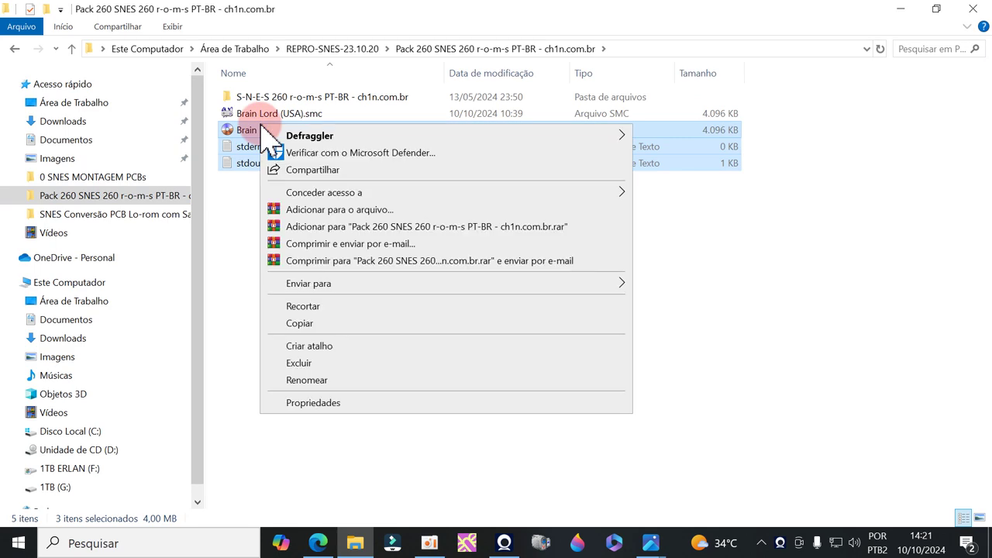
pyautogui.click(325, 363)
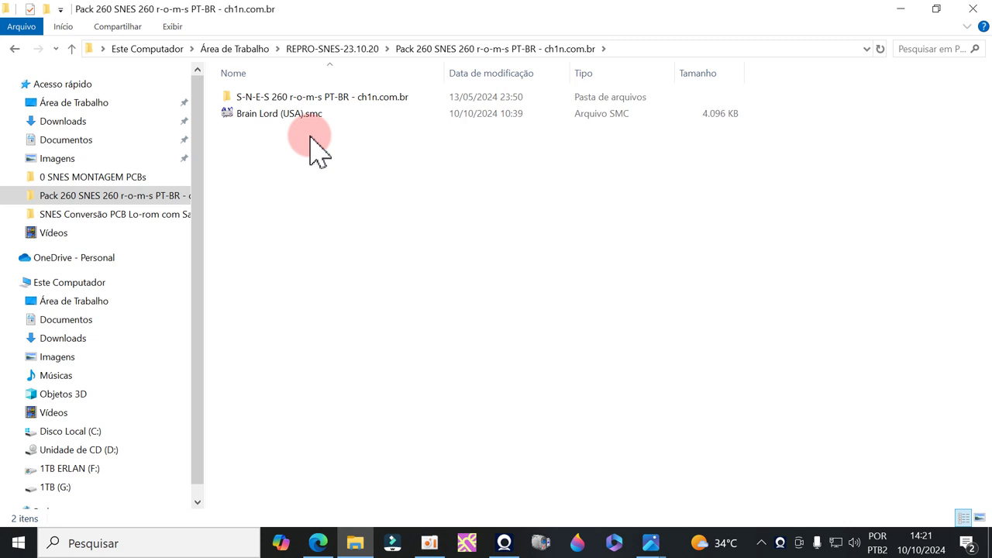
pyautogui.rightClick(276, 115)
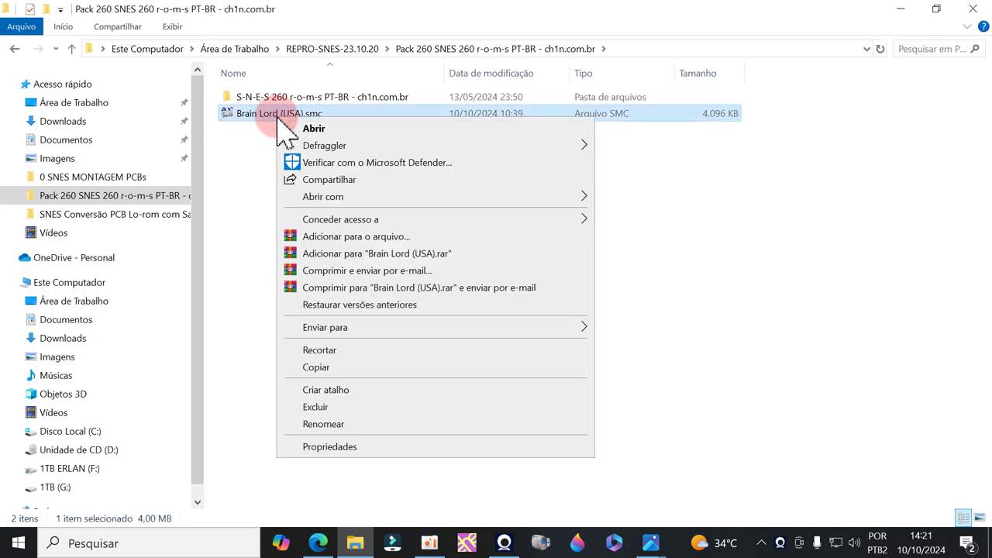
pyautogui.click(315, 408)
# Copy Brain Lord (USA).smc from the jogos subfolder into the main Pack 260 SNES folder
pyautogui.doubleClick(284, 97)
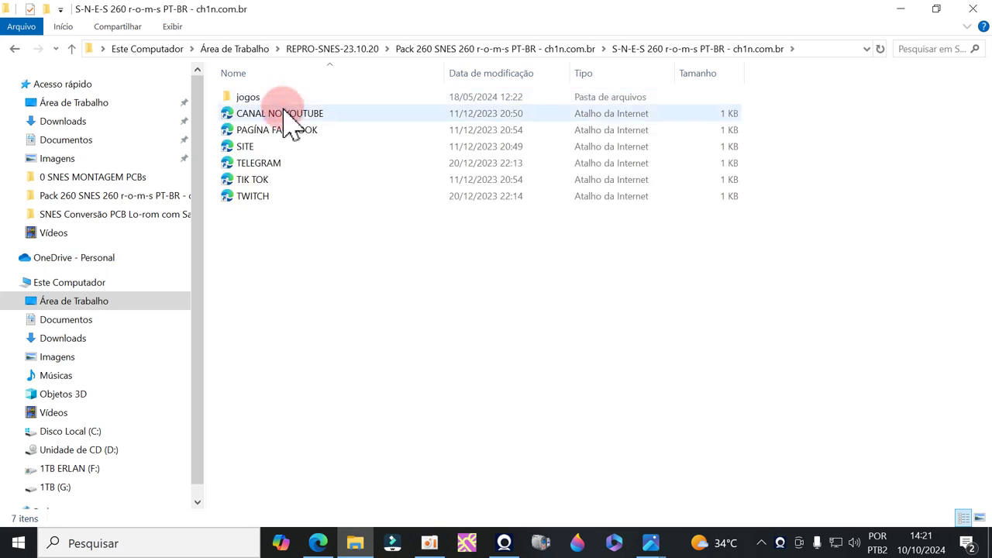
pyautogui.doubleClick(281, 99)
pyautogui.scroll(-6, 326, 290)
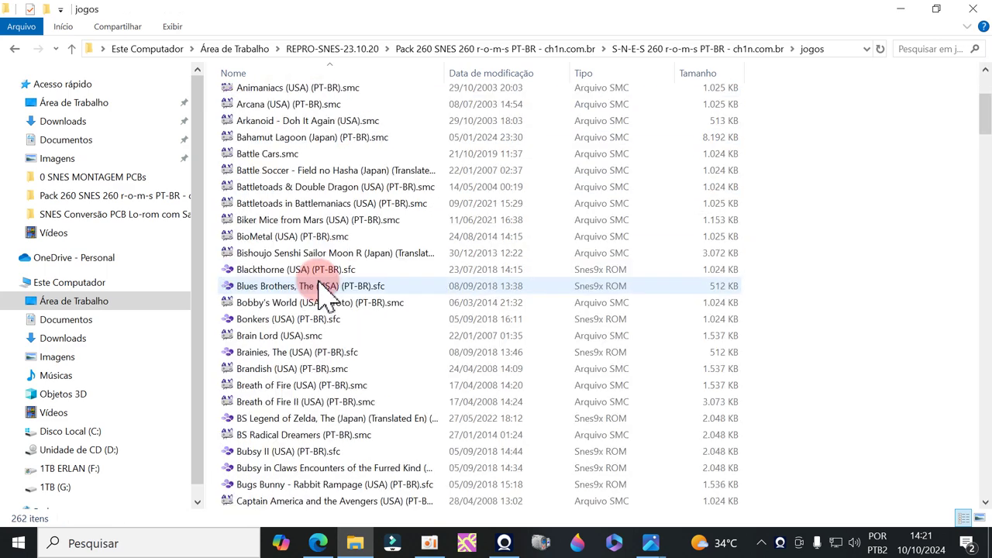
pyautogui.rightClick(270, 288)
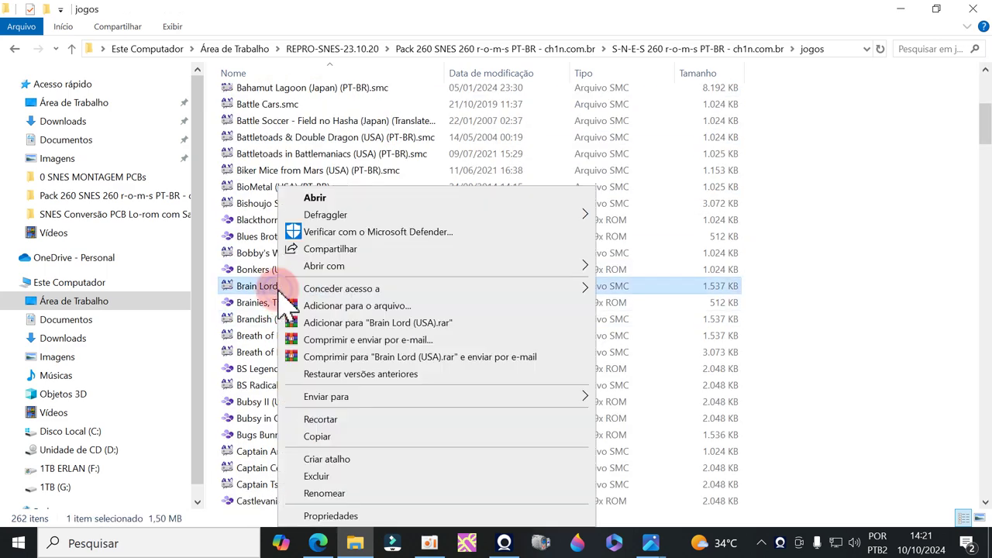
pyautogui.click(332, 435)
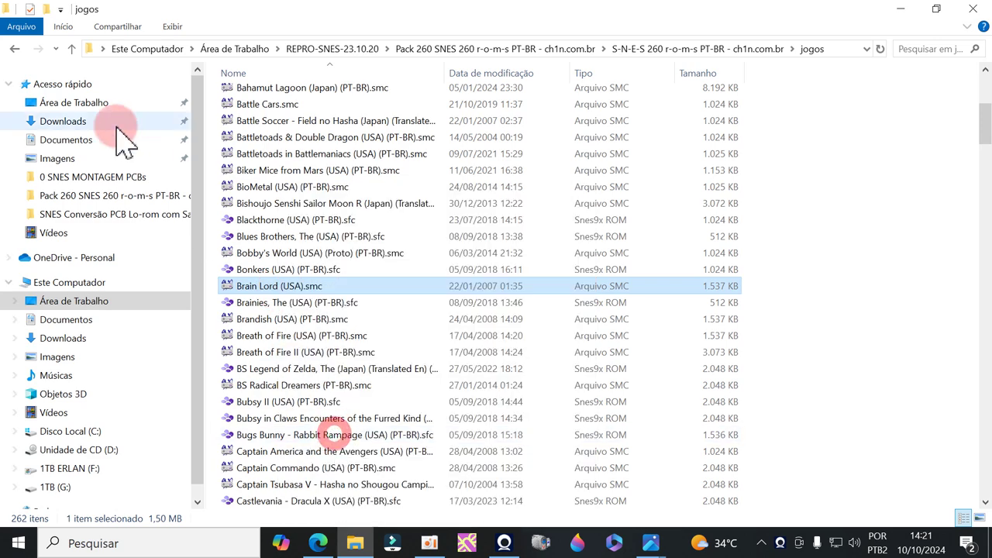
pyautogui.click(16, 50)
pyautogui.click(16, 50)
pyautogui.click(244, 100)
pyautogui.rightClick(280, 137)
pyautogui.click(317, 247)
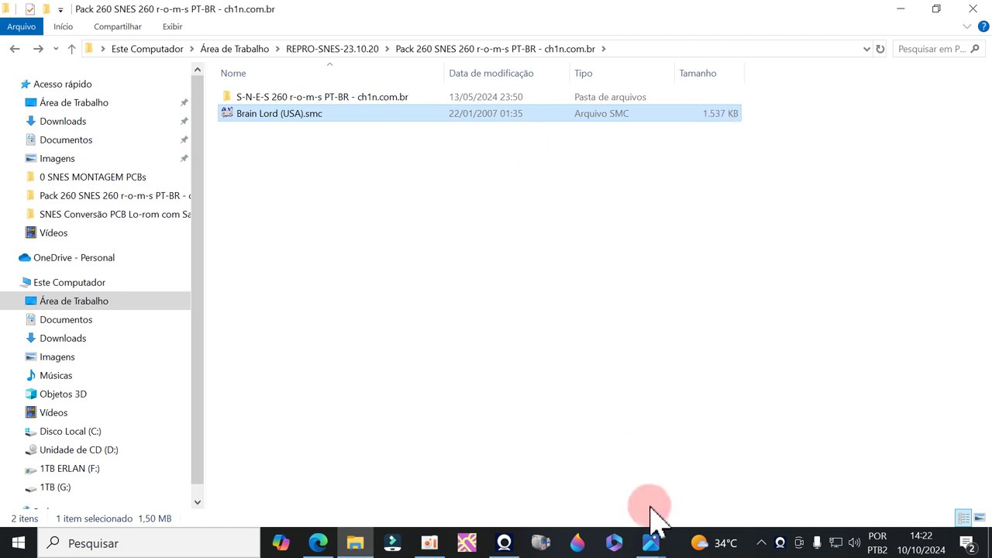
# Examine the MX29LV320AT/B pin configuration in the open datasheet image
pyautogui.click(651, 544)
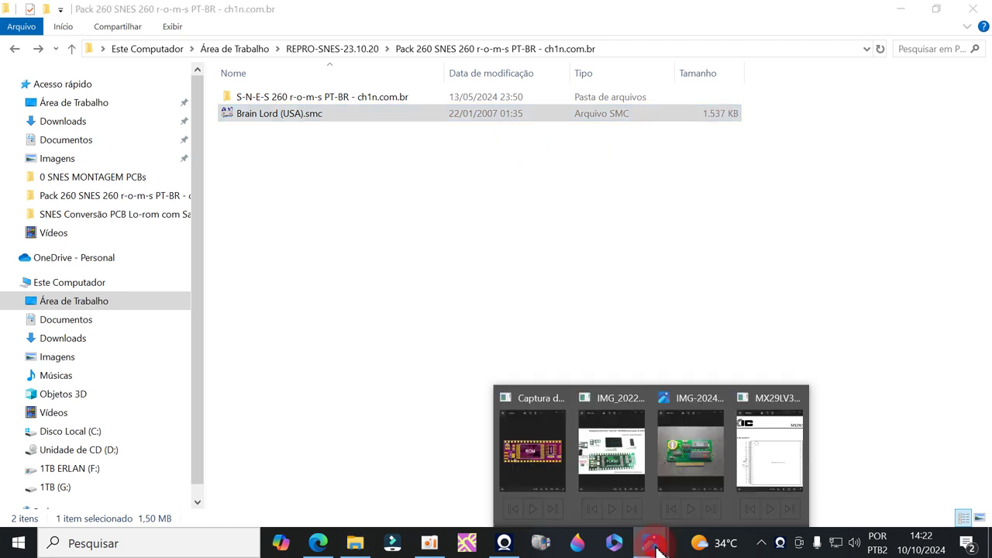
pyautogui.click(744, 465)
pyautogui.scroll(-4, 360, 310)
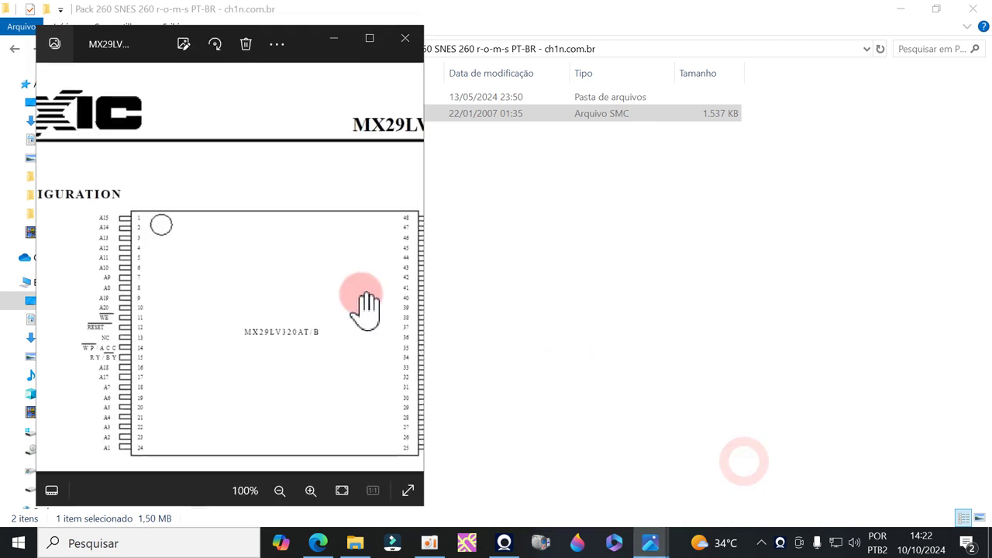
pyautogui.moveTo(284, 313); pyautogui.dragTo(245, 325)
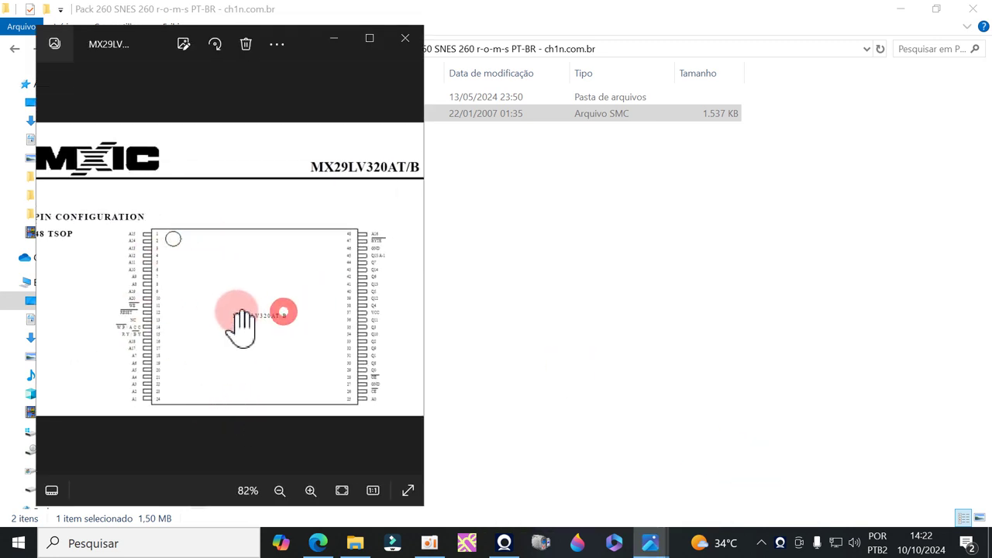
pyautogui.moveTo(222, 209); pyautogui.dragTo(280, 316)
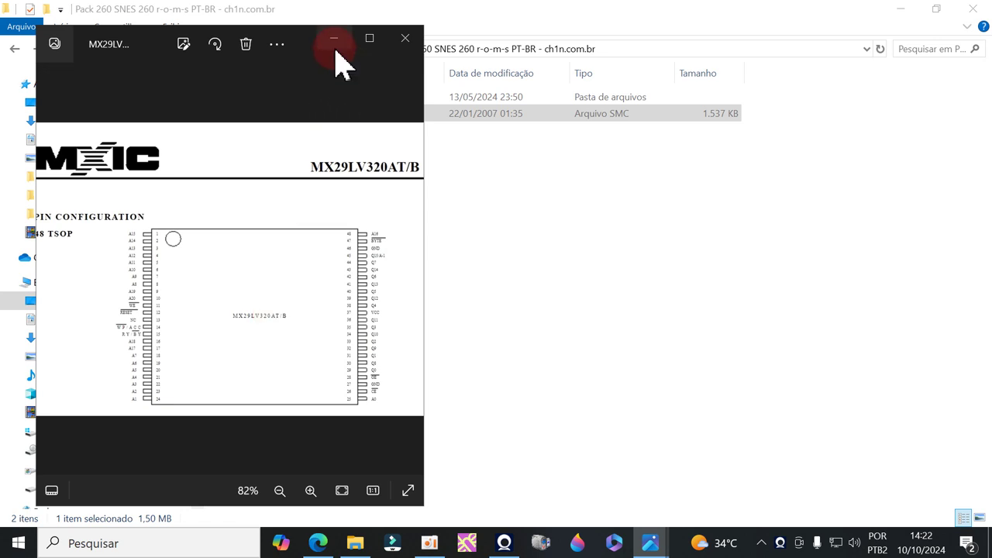
# Open the Aplicativos folder of REPRO-SNES-23.10.20 in a second window and place it beside the ROM folder
pyautogui.click(513, 206)
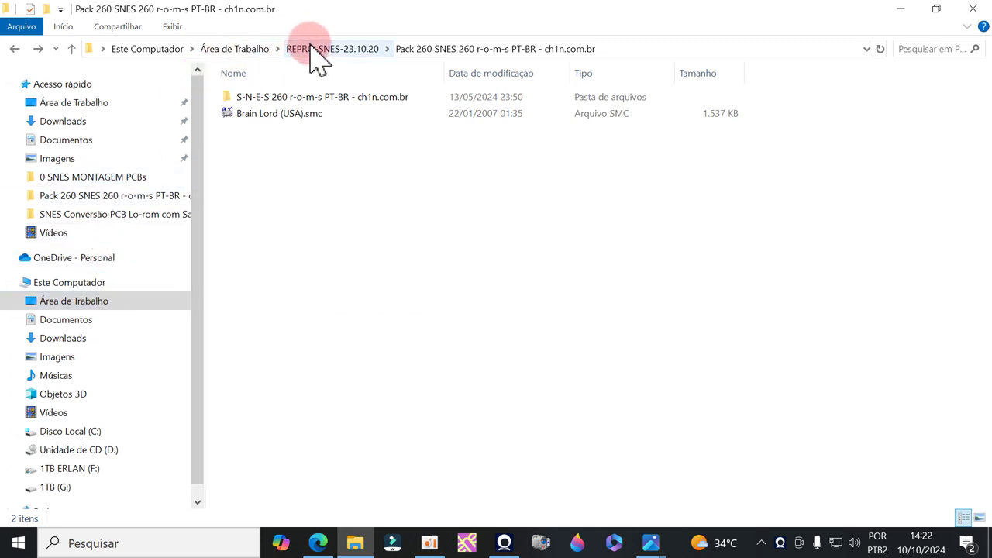
pyautogui.rightClick(98, 194)
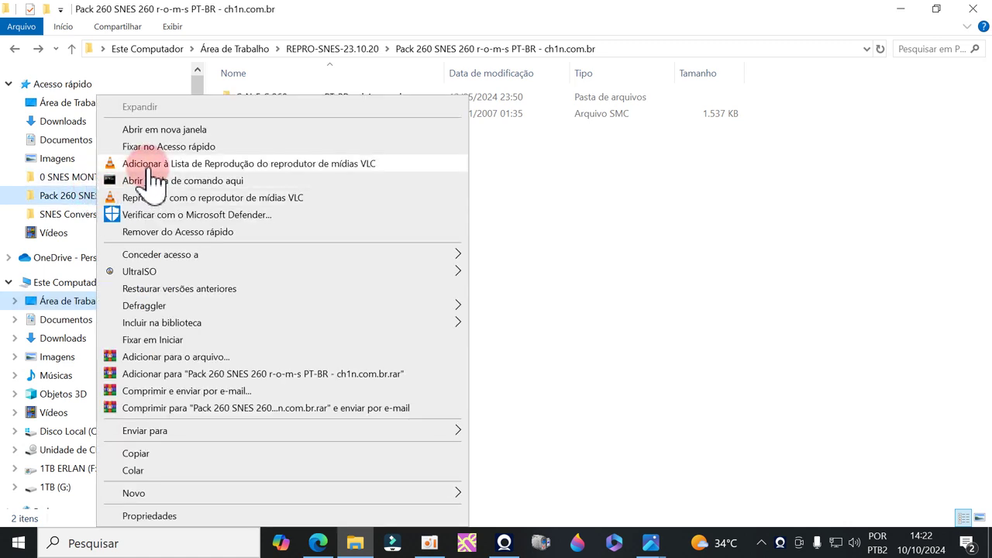
pyautogui.click(149, 130)
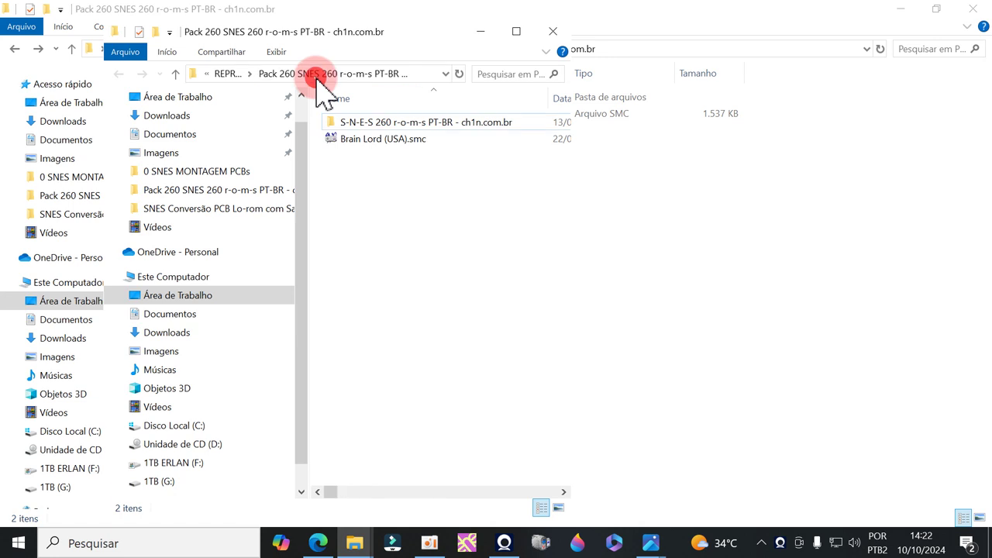
pyautogui.click(233, 74)
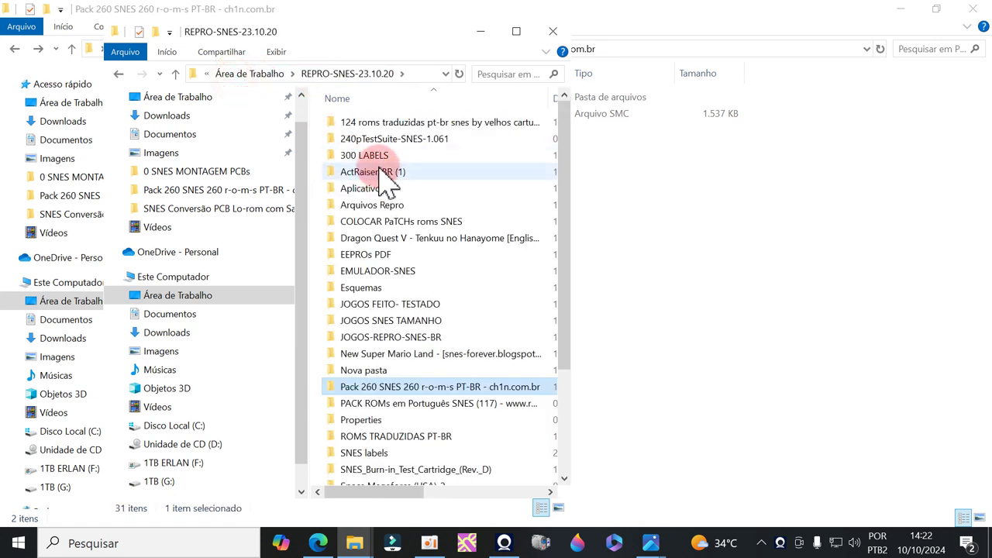
pyautogui.doubleClick(372, 186)
pyautogui.click(514, 35)
pyautogui.moveTo(365, 39); pyautogui.dragTo(737, 43)
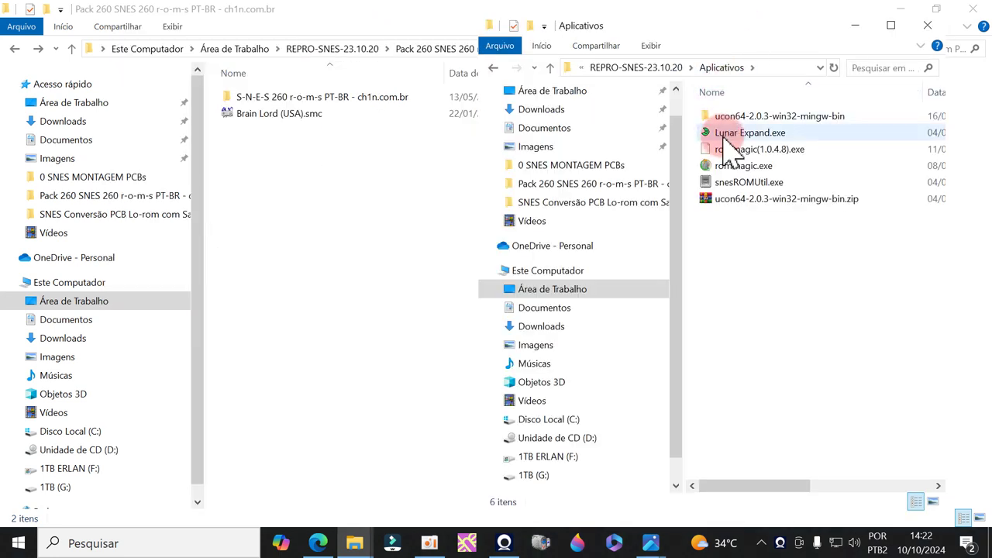
# Look over Lunar Expand's ROM size options, close it, and launch rommagic(1.0.4.8).exe
pyautogui.doubleClick(725, 136)
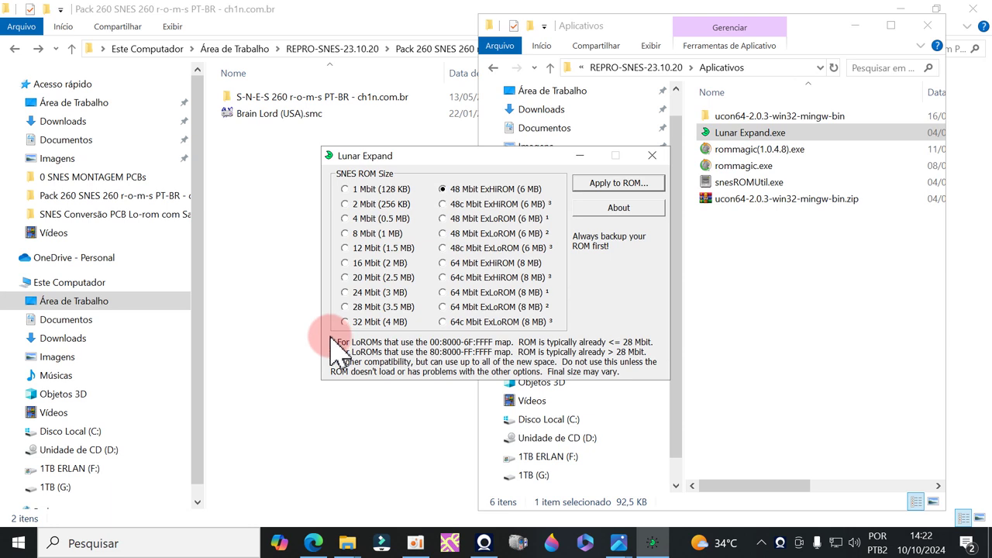
pyautogui.click(653, 157)
pyautogui.click(756, 150)
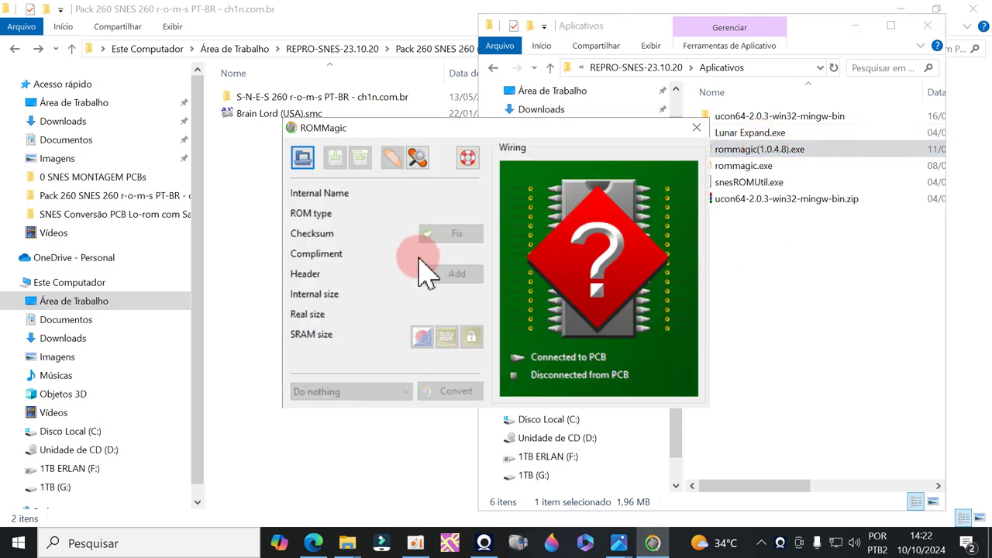
# Load Brain Lord (USA).smc from the Pack 260 SNES folder into ROMMagic
pyautogui.click(311, 166)
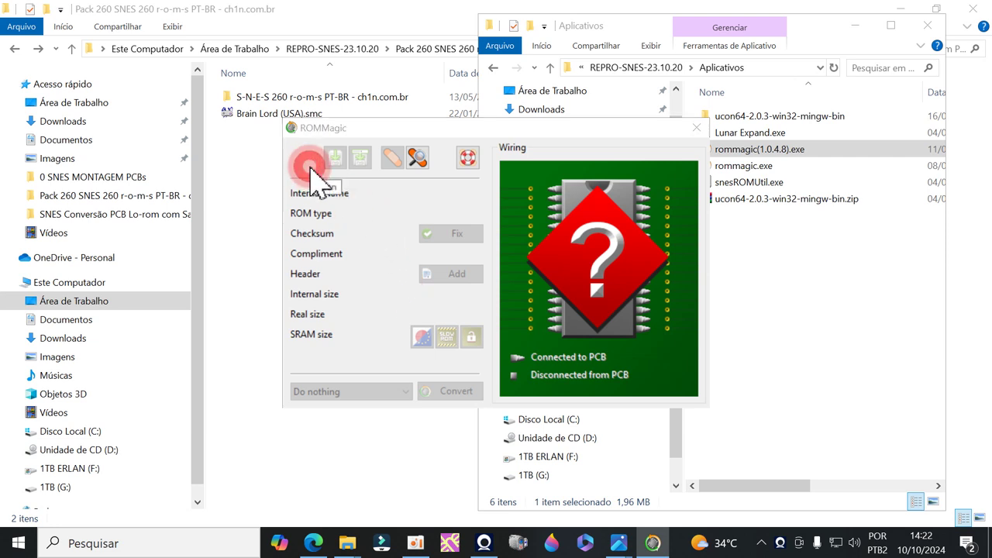
pyautogui.click(449, 254)
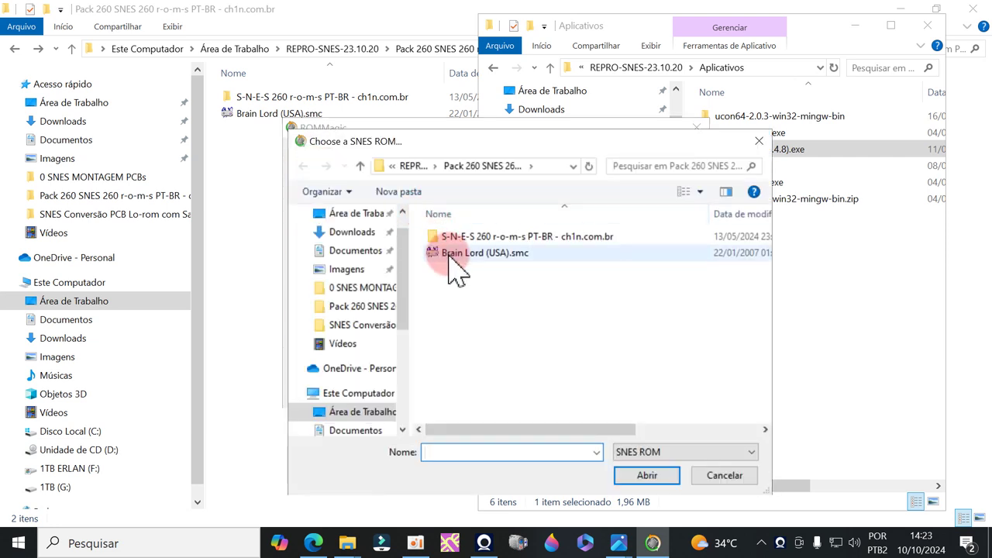
pyautogui.moveTo(499, 429); pyautogui.dragTo(643, 443)
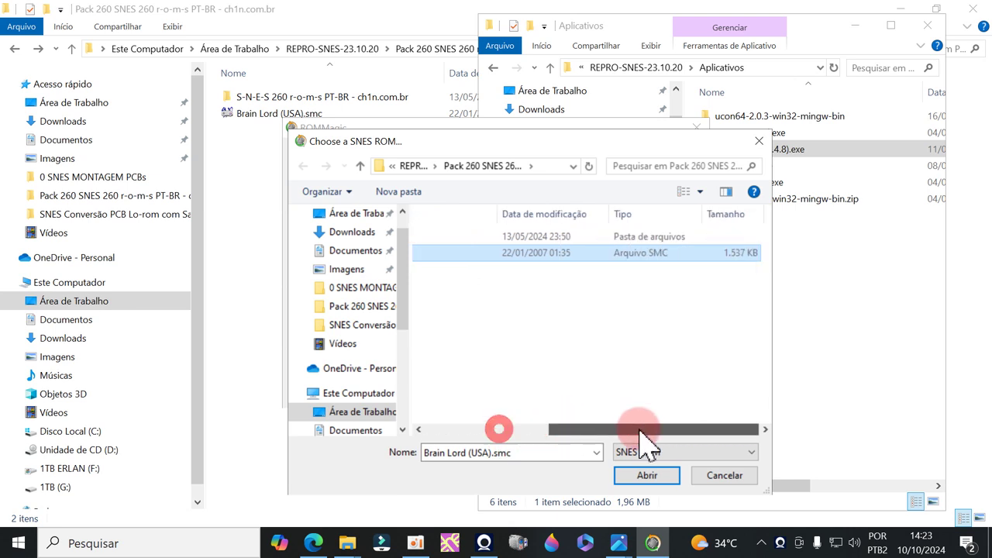
pyautogui.click(746, 252)
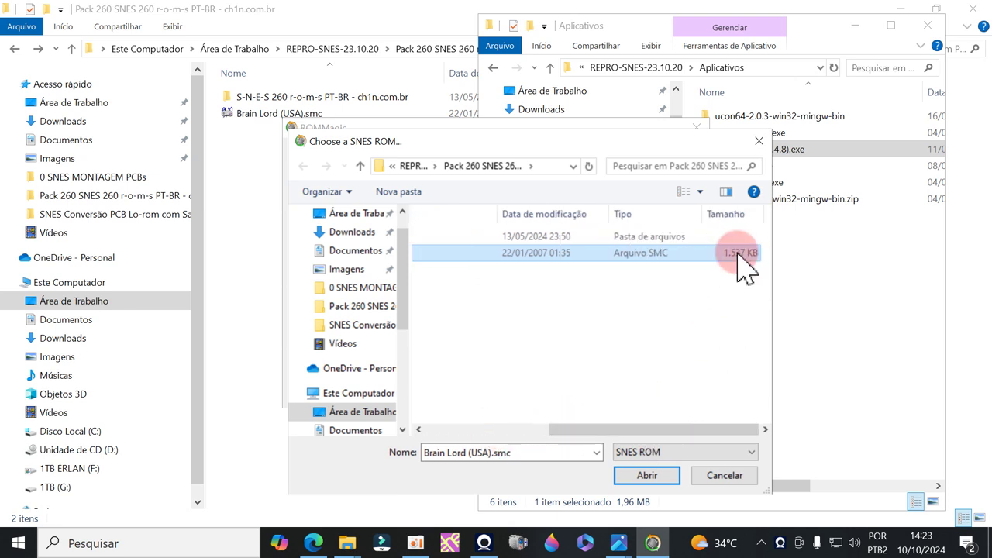
pyautogui.click(658, 475)
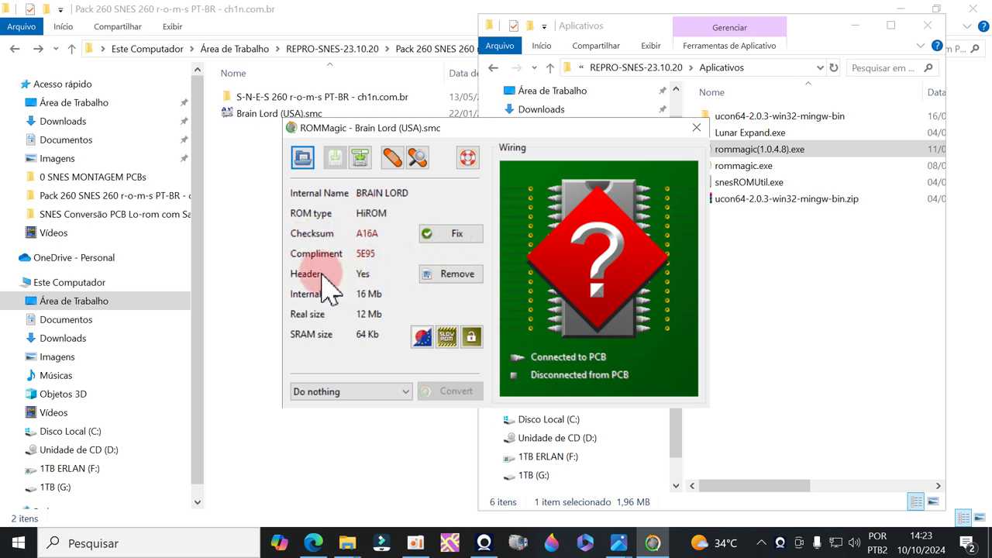
# Fix the checksum of Brain Lord (USA).smc, strip its header, and run the region protection fix
pyautogui.click(464, 234)
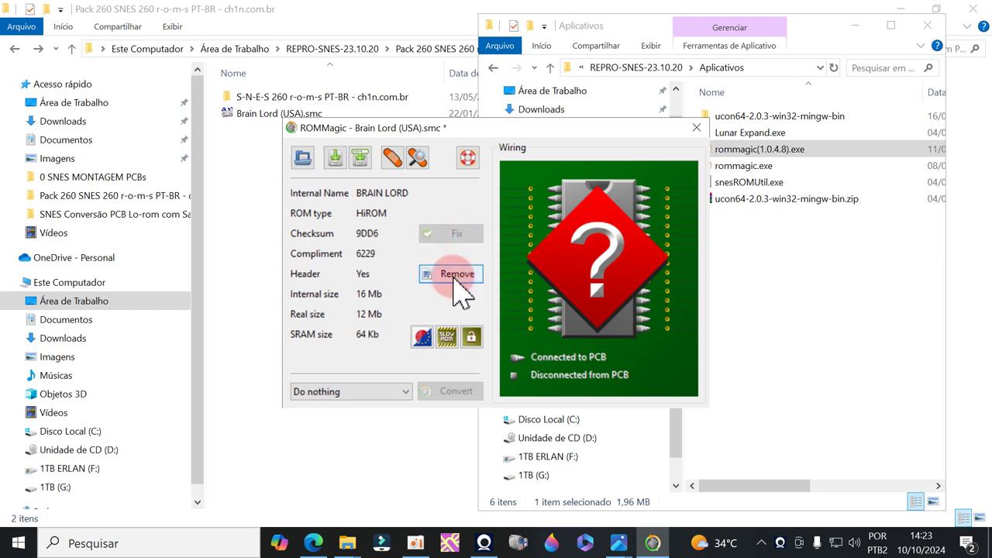
pyautogui.click(422, 336)
pyautogui.click(518, 300)
# Run the SlowROM and copy protection fixes on the ROM and save the file
pyautogui.click(470, 338)
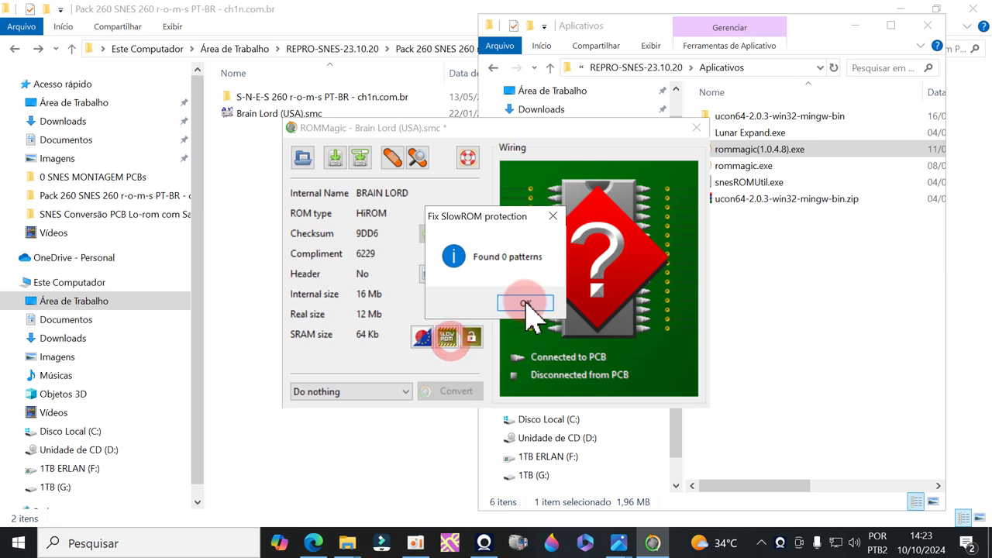
pyautogui.click(525, 302)
pyautogui.click(474, 339)
pyautogui.click(508, 302)
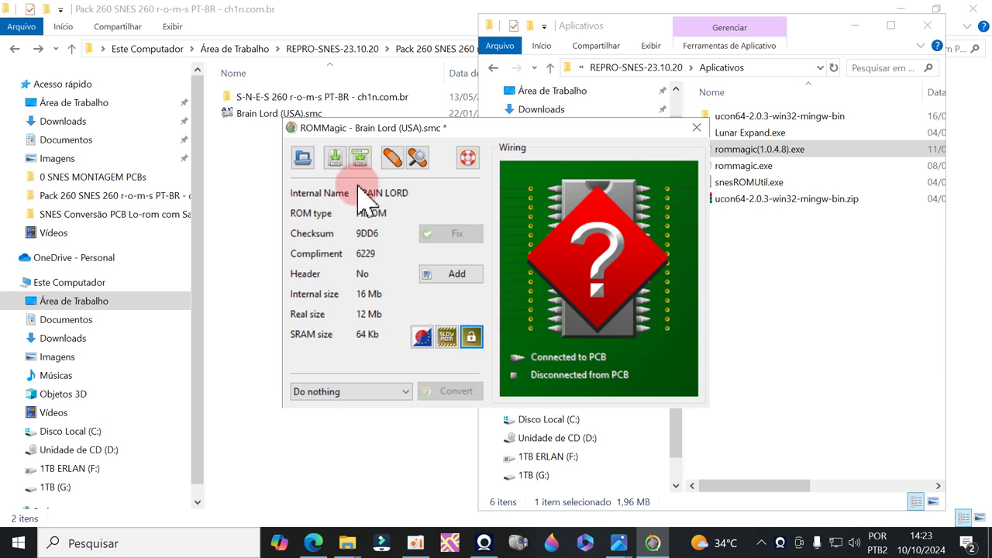
pyautogui.click(334, 158)
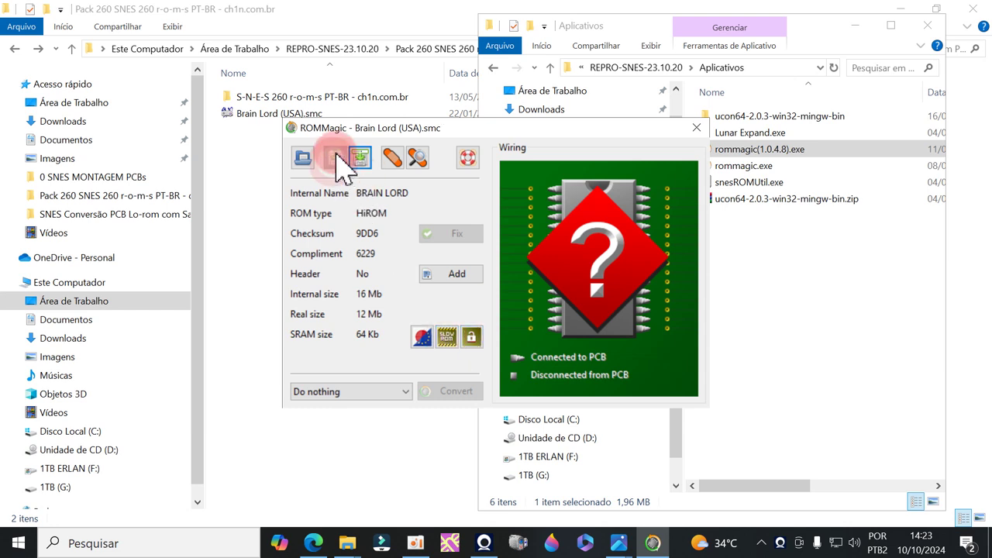
# Reload the saved Brain Lord (USA).smc, checking its file size in the file chooser, and close ROMMagic
pyautogui.click(303, 158)
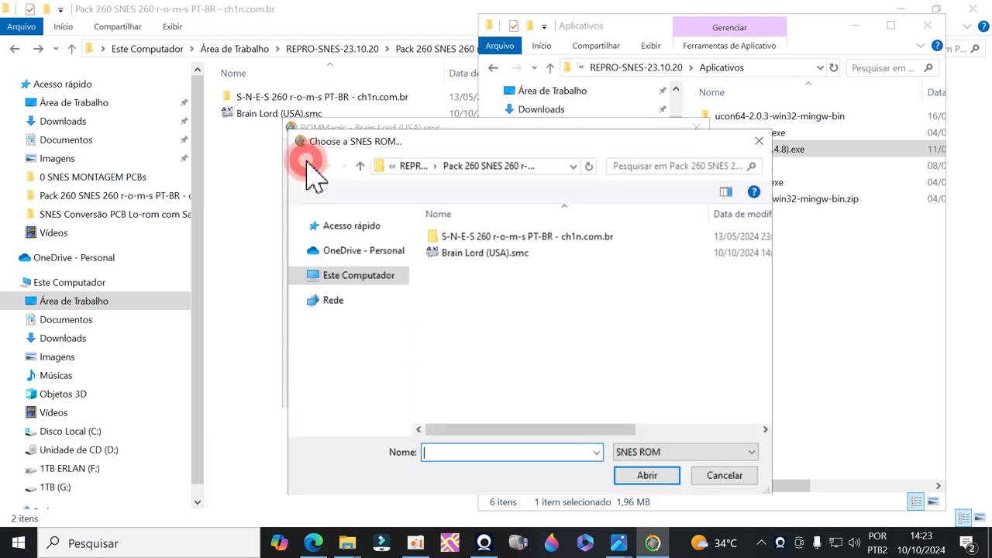
pyautogui.click(445, 252)
pyautogui.click(476, 457)
pyautogui.moveTo(470, 430); pyautogui.dragTo(612, 429)
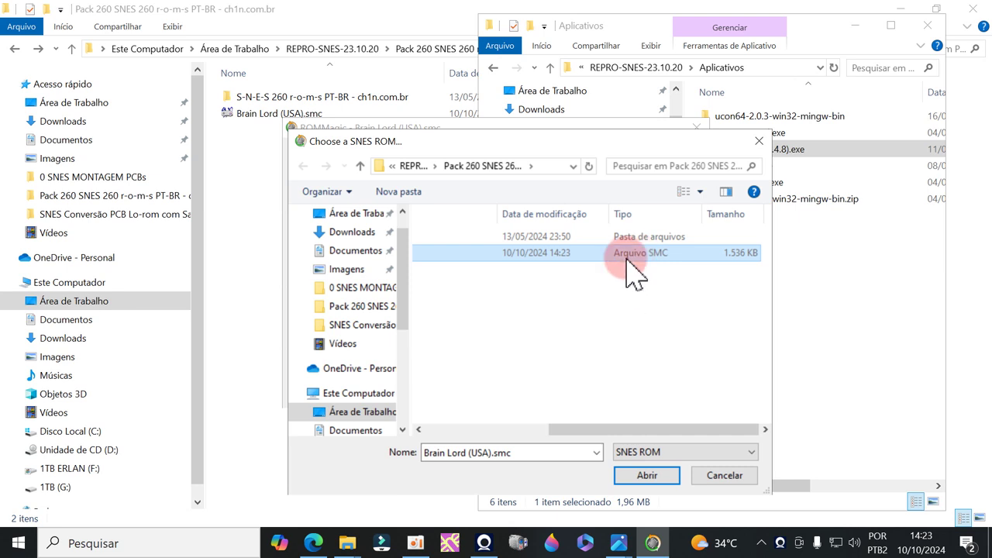
pyautogui.click(630, 475)
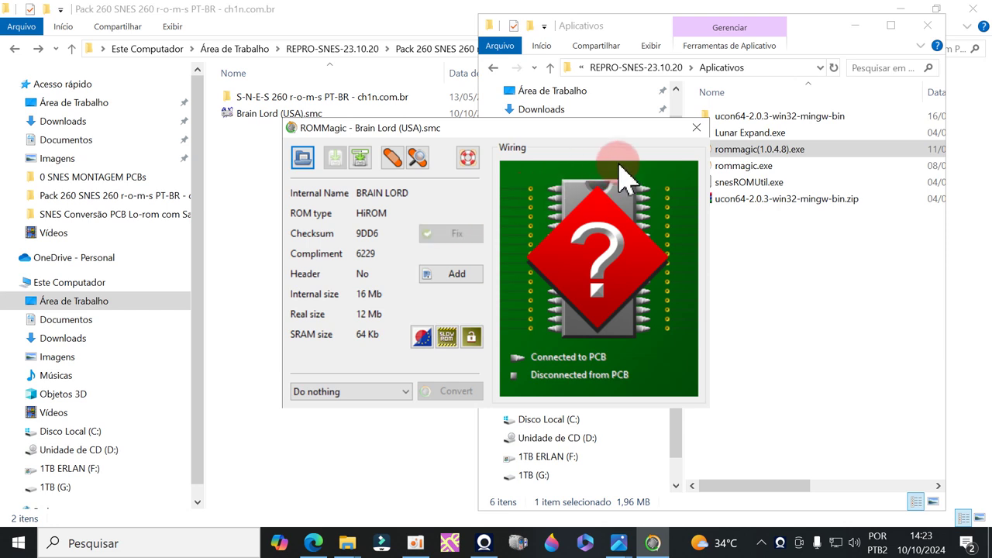
pyautogui.click(696, 128)
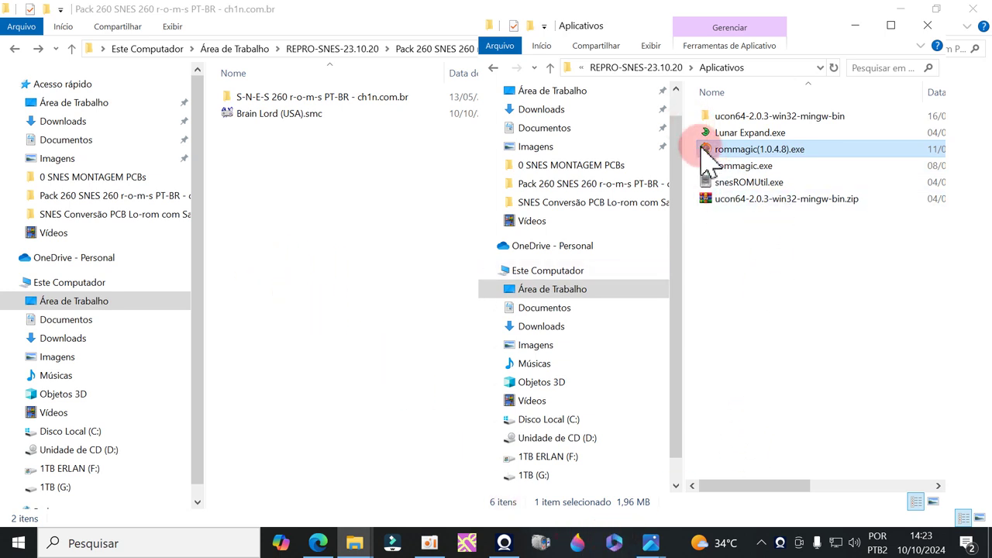
# Expand Brain Lord (USA).smc to 32 Mbit (4 MB) with Lunar Expand
pyautogui.moveTo(709, 141)
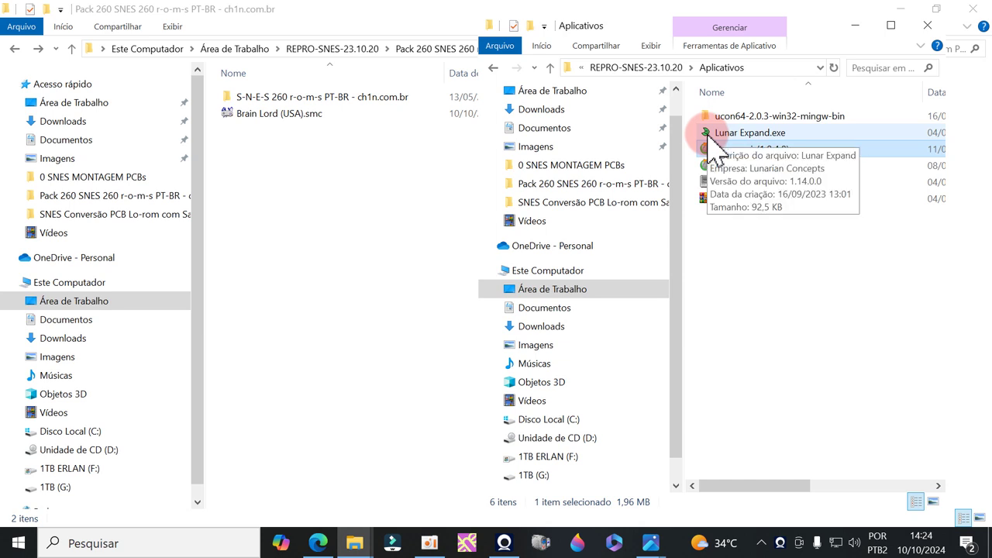
pyautogui.doubleClick(705, 136)
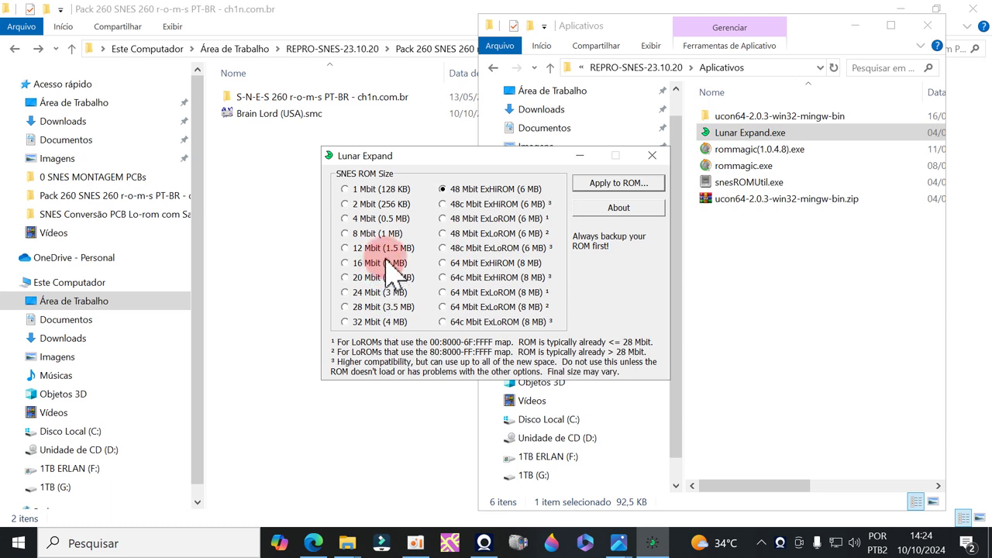
pyautogui.click(345, 320)
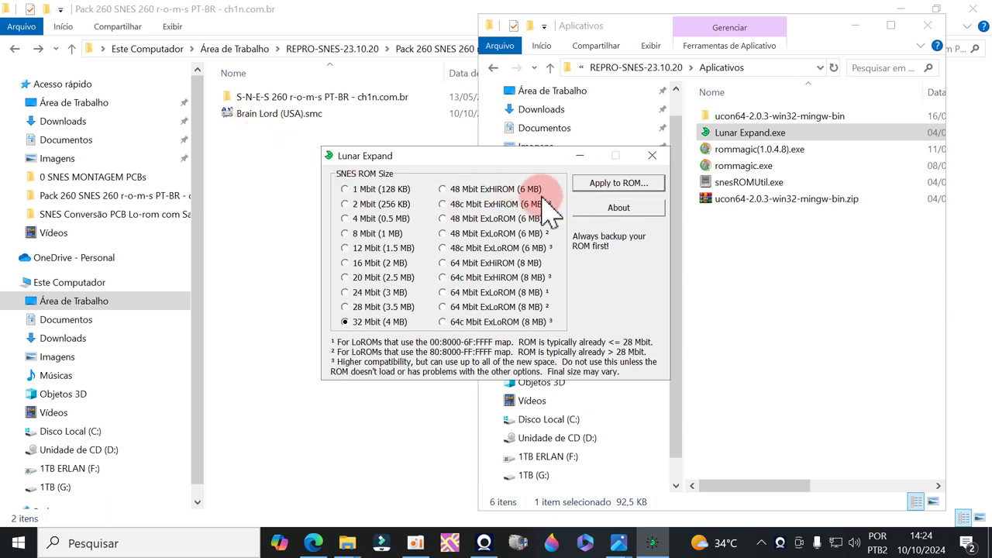
pyautogui.click(605, 186)
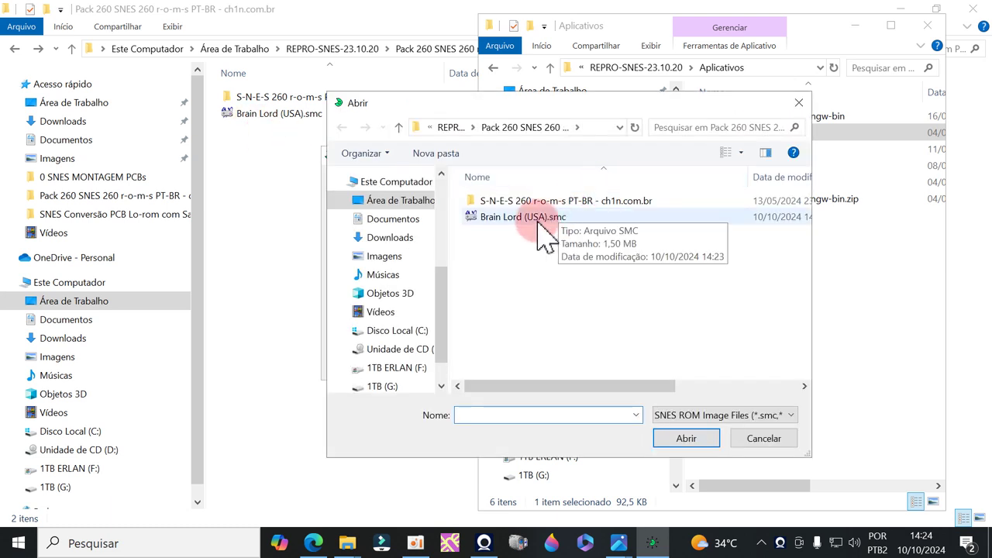
pyautogui.click(537, 222)
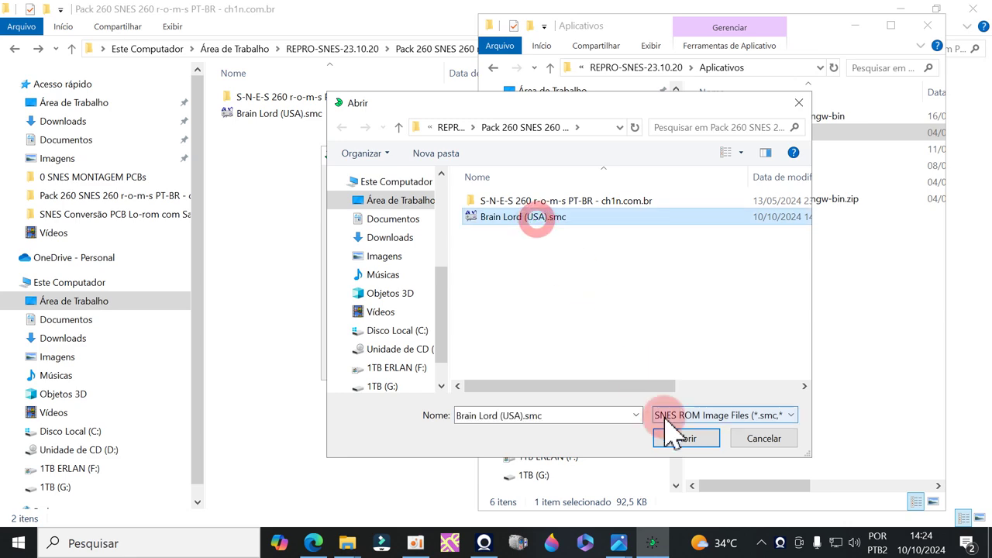
pyautogui.click(676, 438)
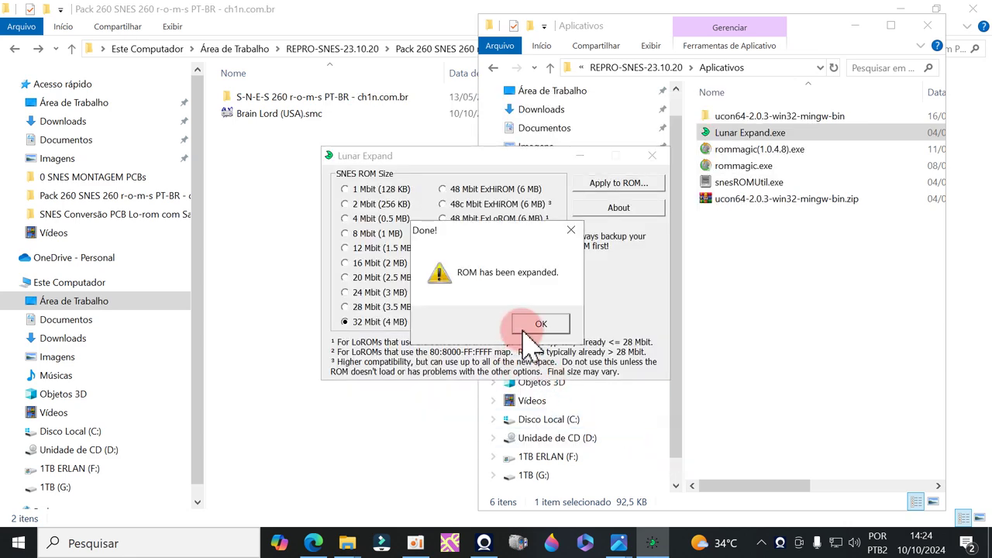
pyautogui.click(535, 321)
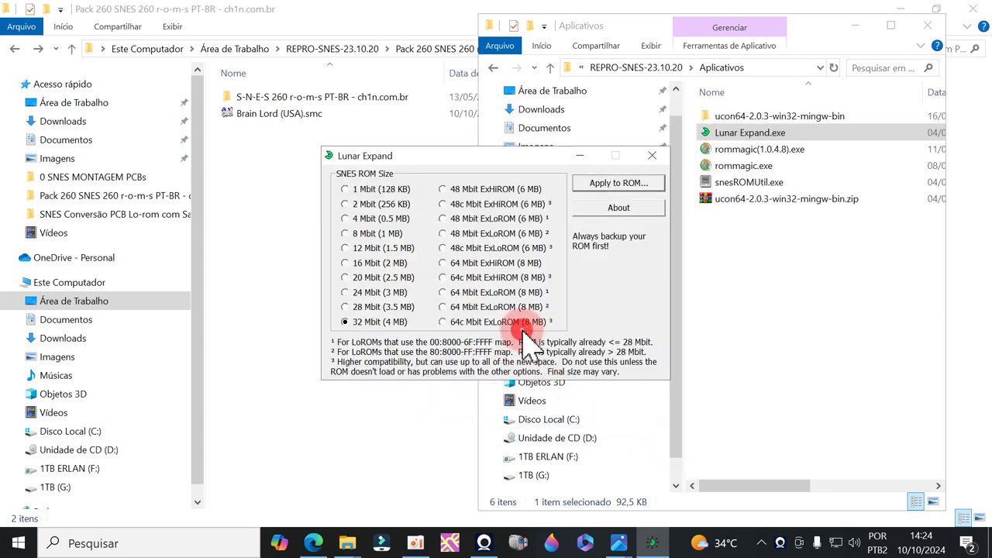
# Check the size of Brain Lord (USA).smc in the ROM folder, and view and close the folder's properties
pyautogui.click(250, 288)
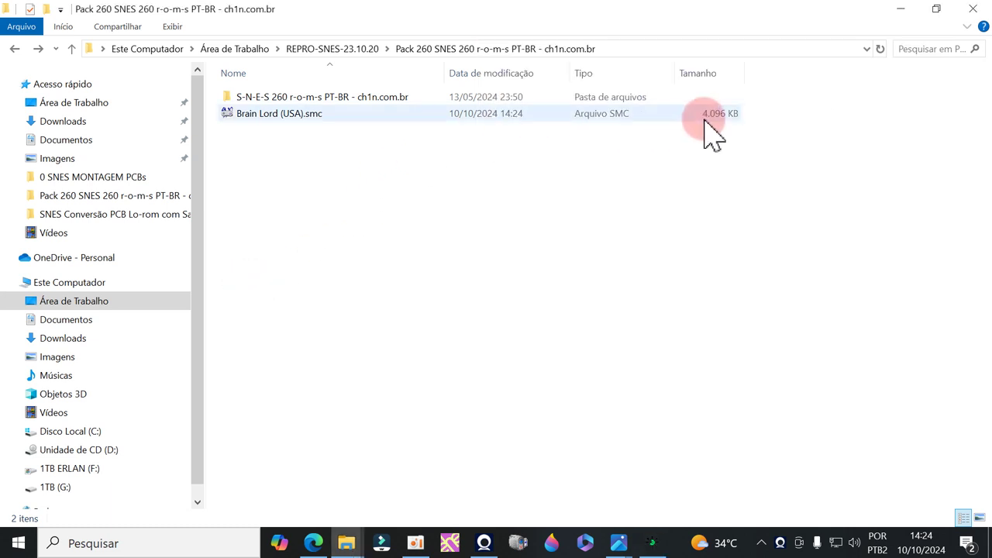
pyautogui.rightClick(332, 118)
pyautogui.click(375, 345)
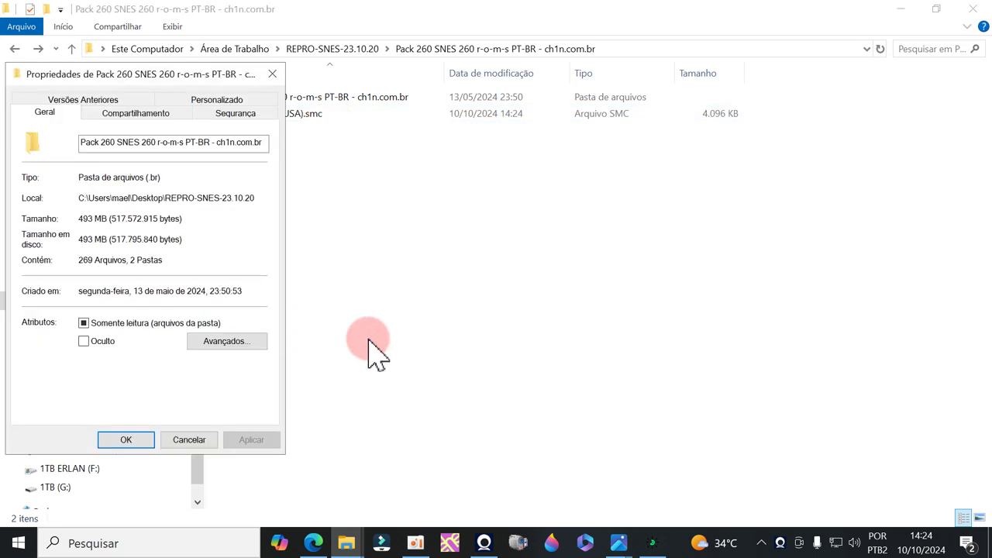
pyautogui.moveTo(161, 73); pyautogui.dragTo(471, 114)
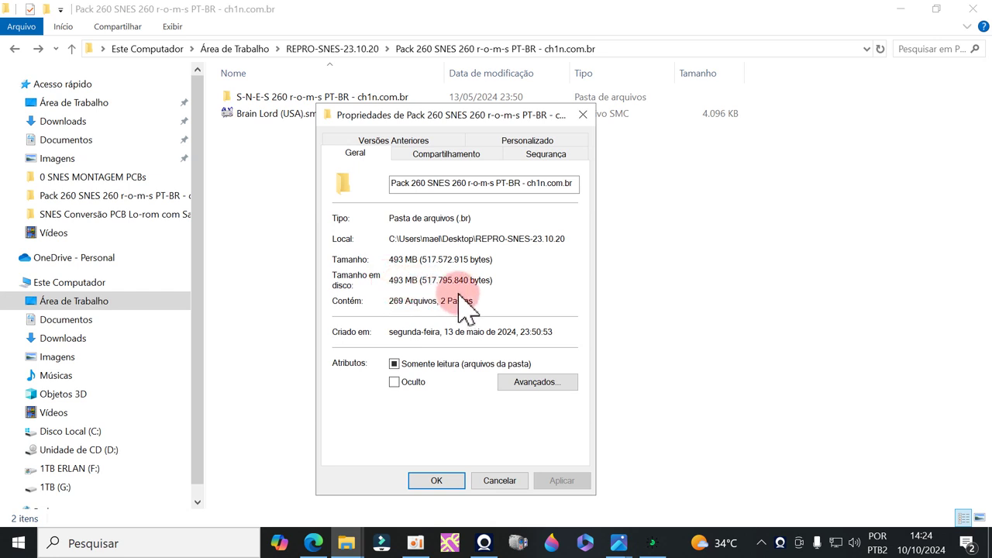
pyautogui.click(582, 116)
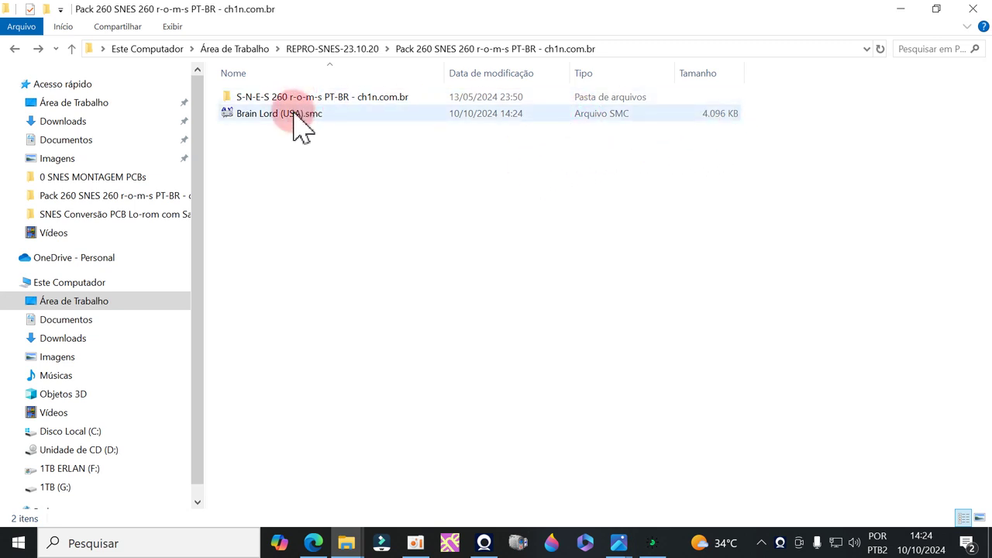
# Test Brain Lord (USA).smc in Snes9X by starting a new game in the first empty save slot
pyautogui.moveTo(294, 119)
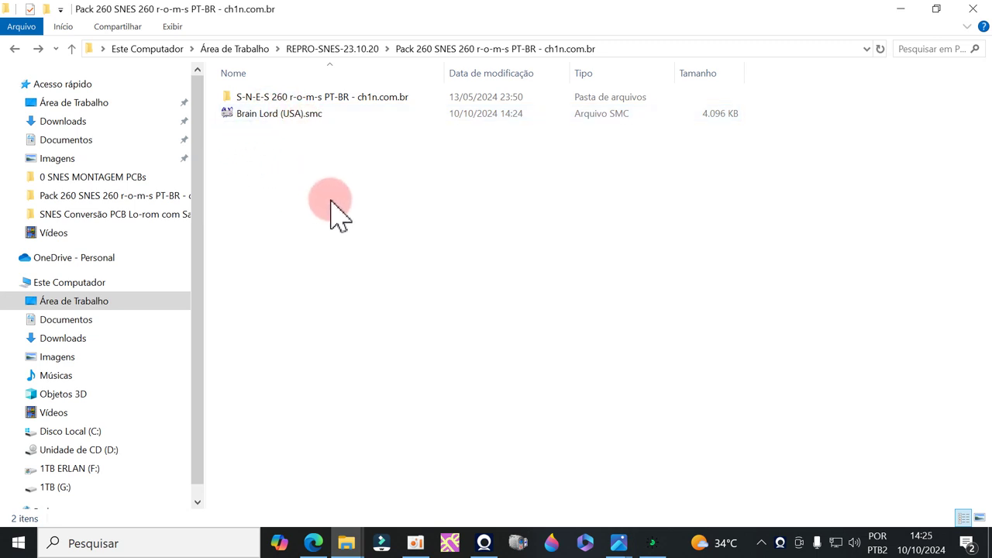
pyautogui.click(314, 121)
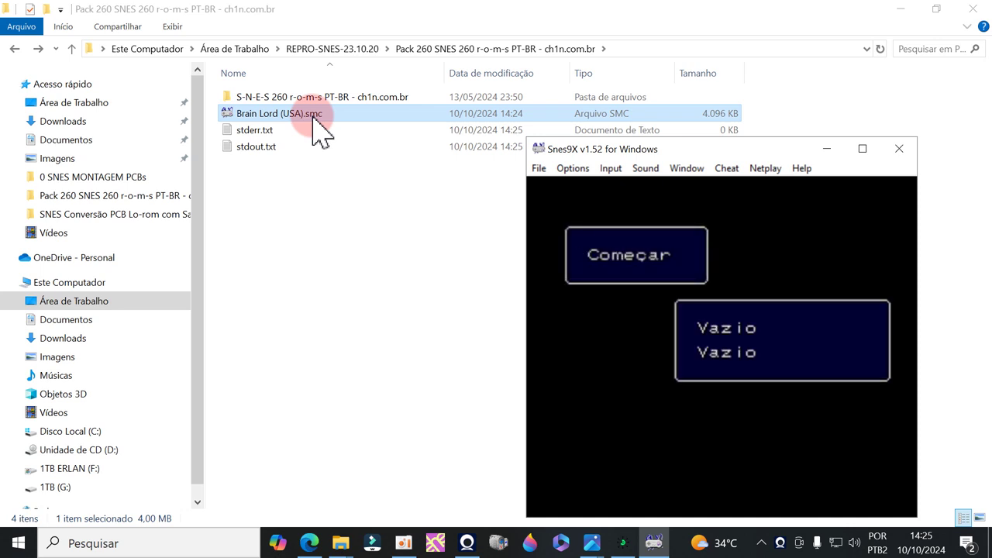
pyautogui.click(717, 370)
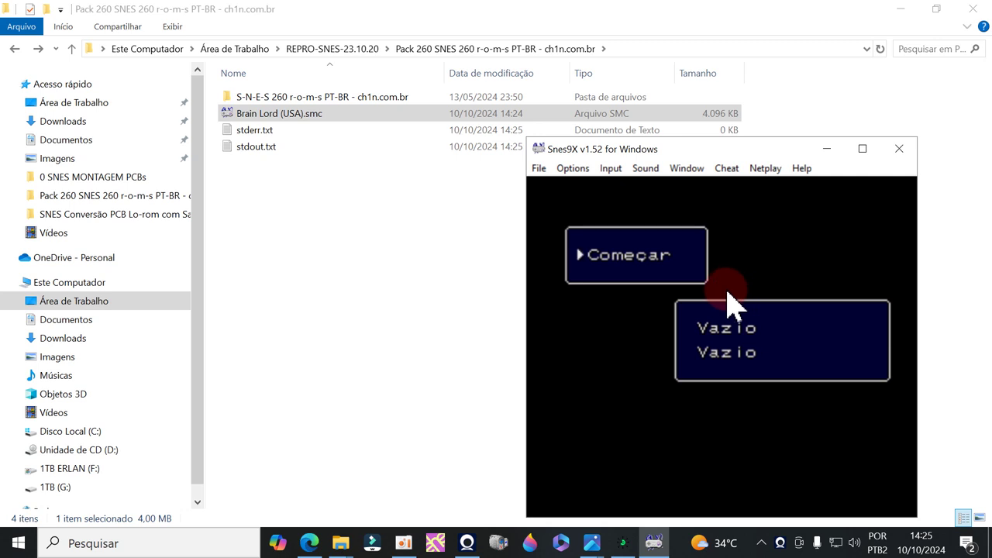
pyautogui.click(715, 320)
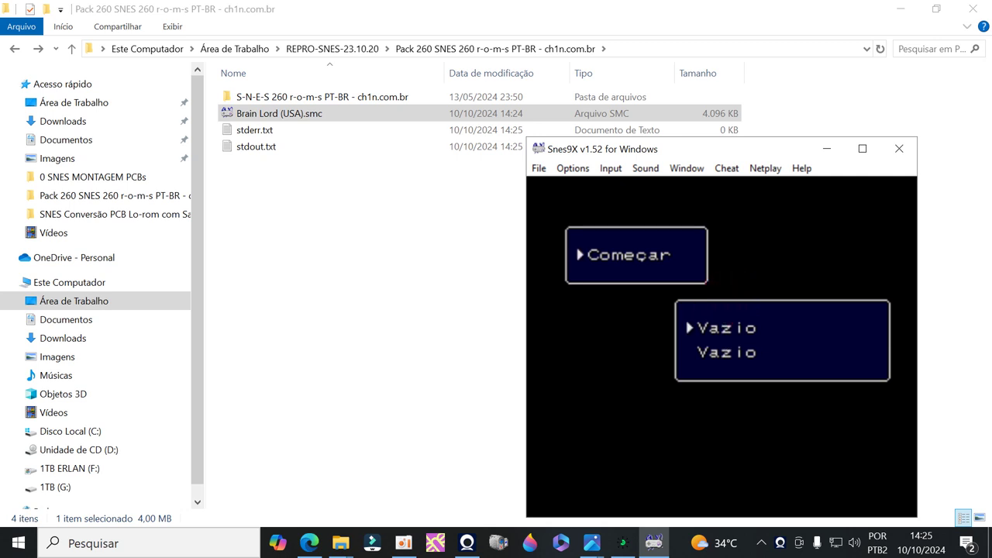
pyautogui.press('Return')
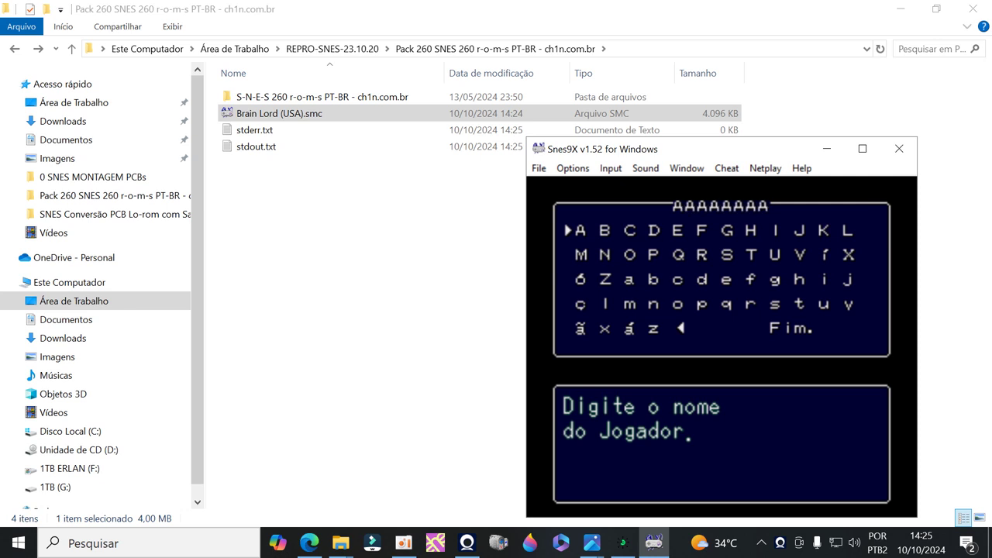
# Enter AAAAAAAA as the player name, view the opening scene in a maximized window, and close Snes9X
pyautogui.press('Return')
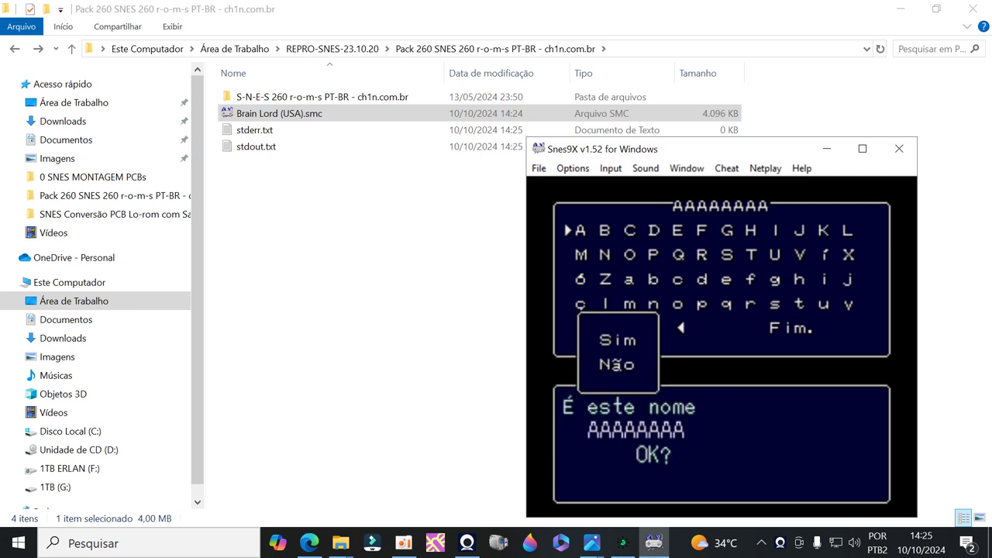
pyautogui.press('Return')
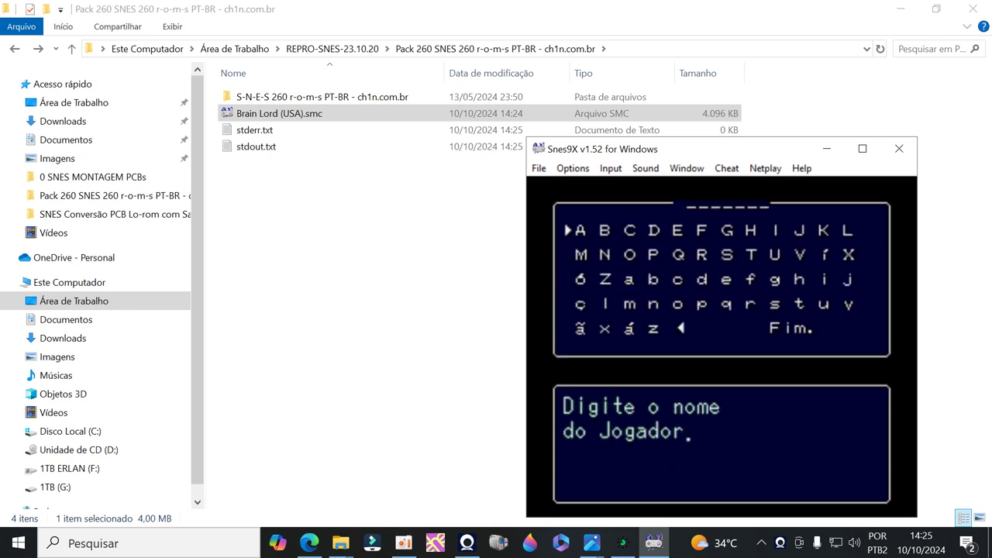
pyautogui.press('v')
pyautogui.press('v')
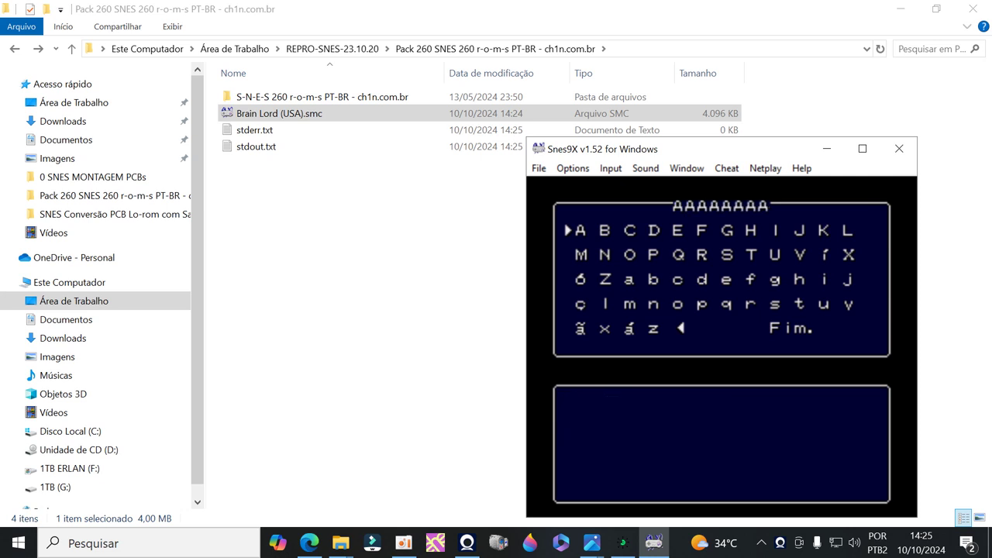
pyautogui.press('v')
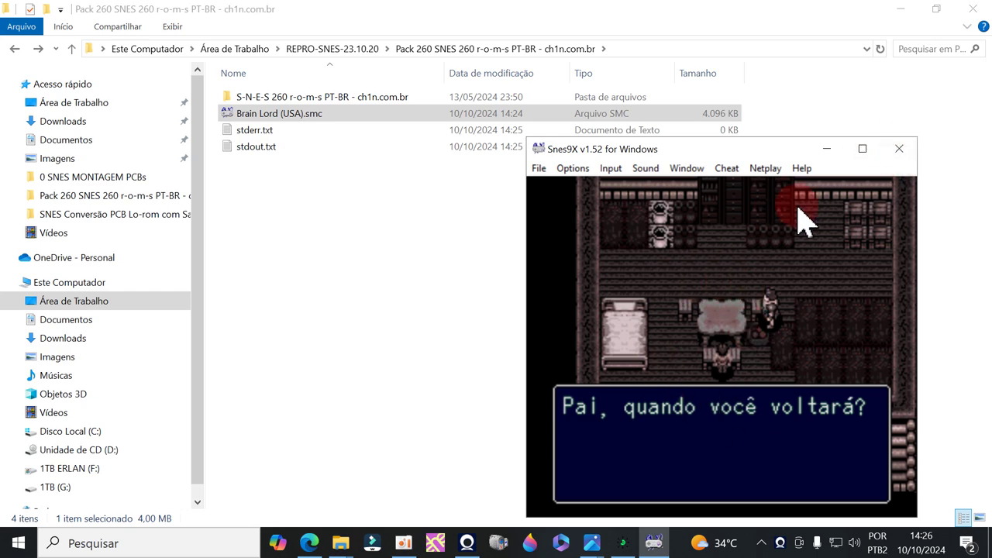
pyautogui.click(863, 148)
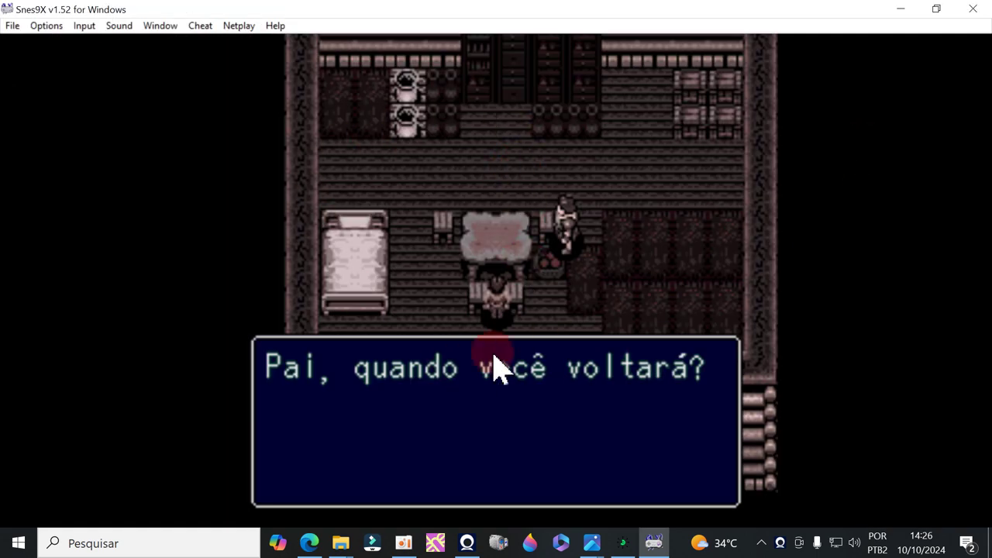
pyautogui.click(973, 11)
# Close Lunar Expand and launch rommagic(1.0.4.8).exe from the Aplicativos folder
pyautogui.click(311, 114)
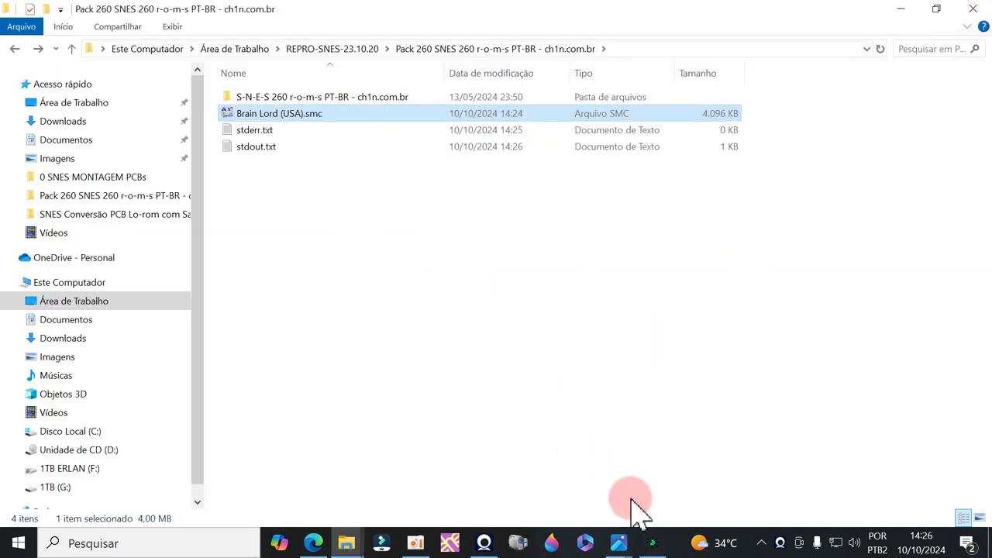
pyautogui.click(649, 540)
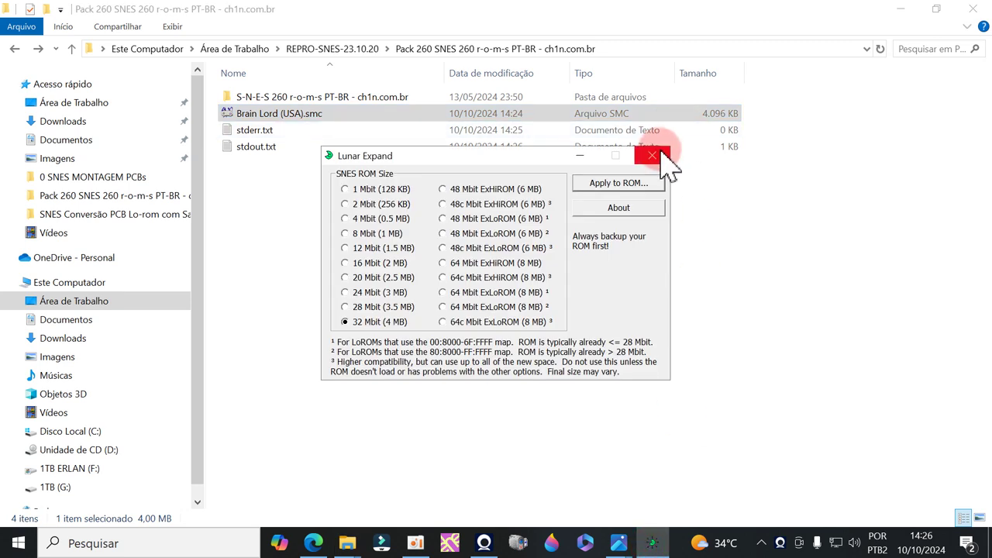
pyautogui.click(659, 150)
pyautogui.moveTo(356, 538)
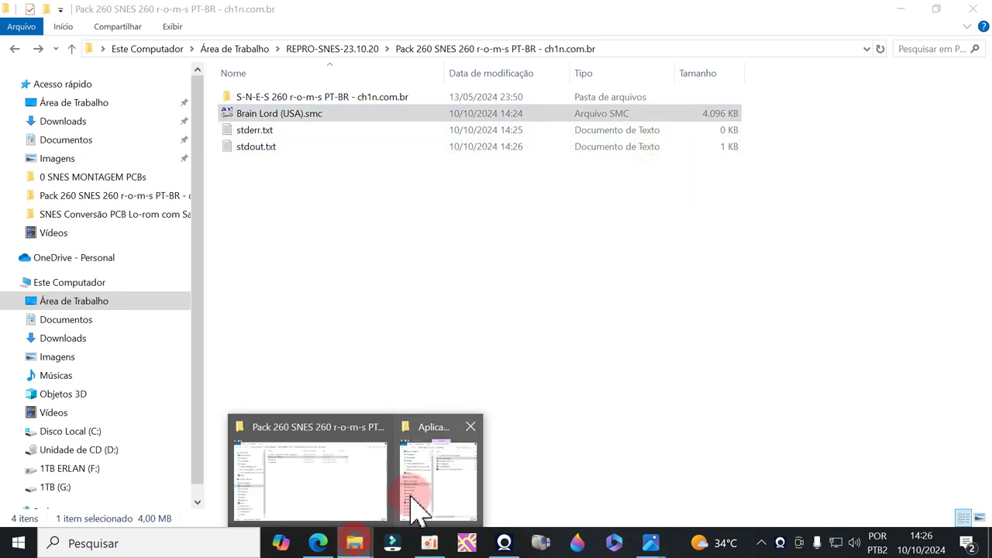
pyautogui.click(431, 486)
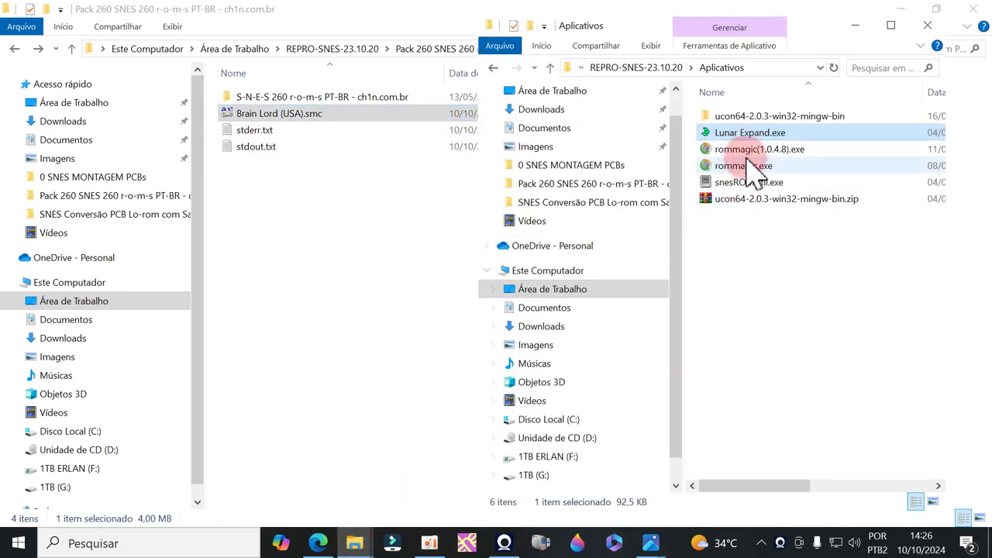
pyautogui.click(746, 153)
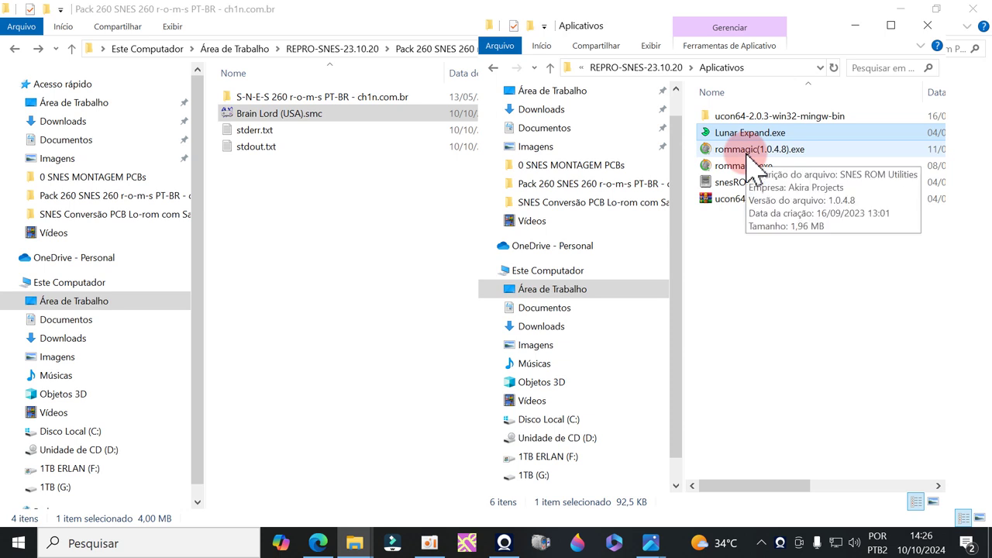
pyautogui.doubleClick(747, 153)
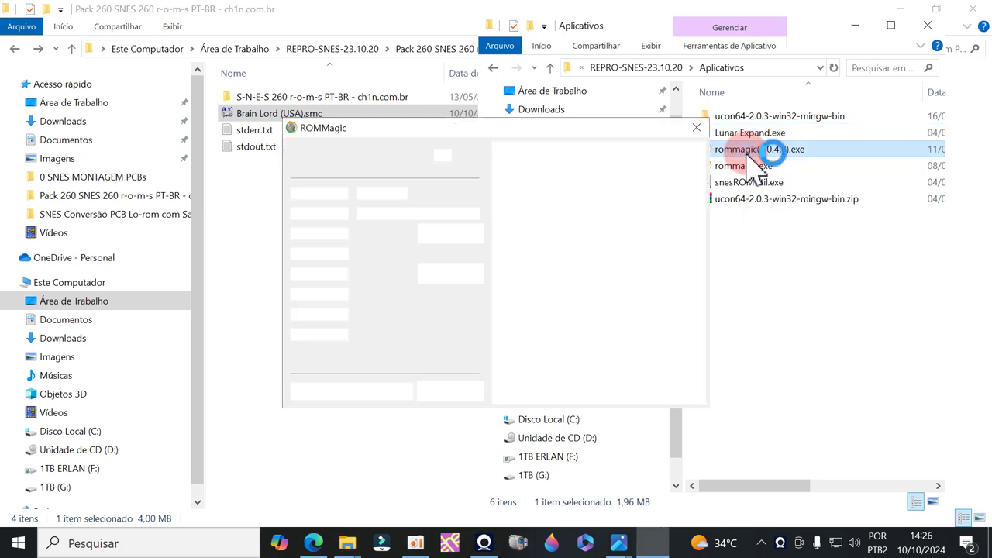
# Open Brain Lord (USA).smc in ROMMagic and move the program window clear of the ROM folder's file list
pyautogui.click(305, 156)
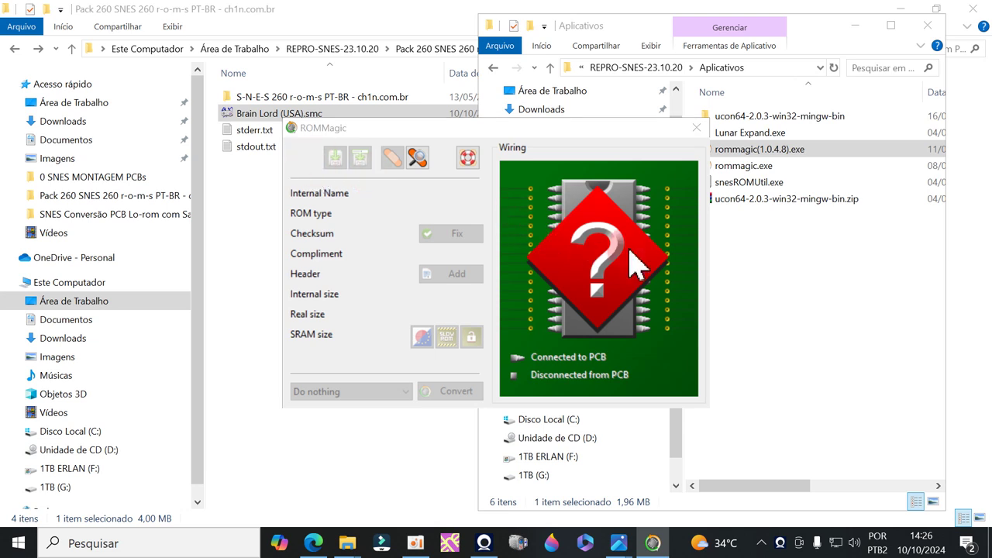
pyautogui.click(482, 254)
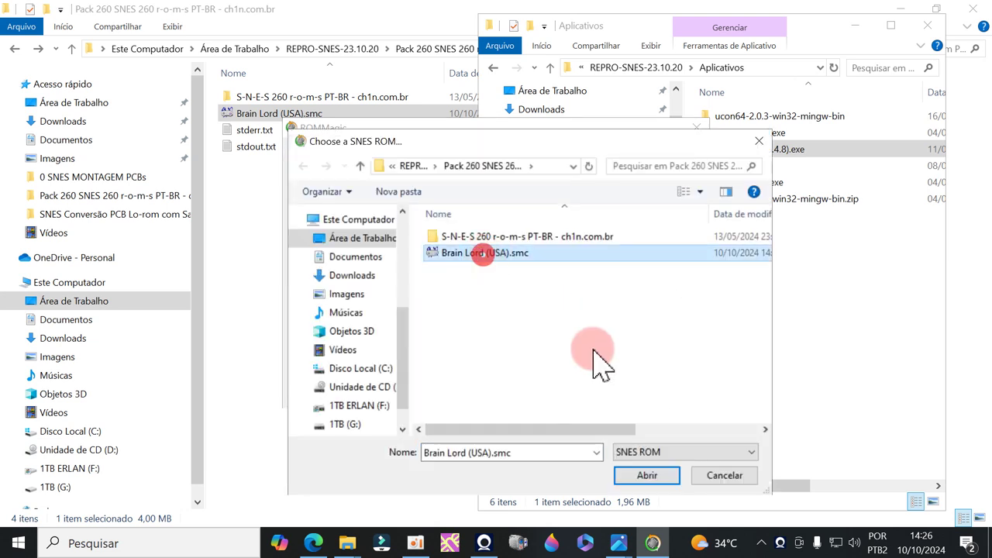
pyautogui.click(655, 476)
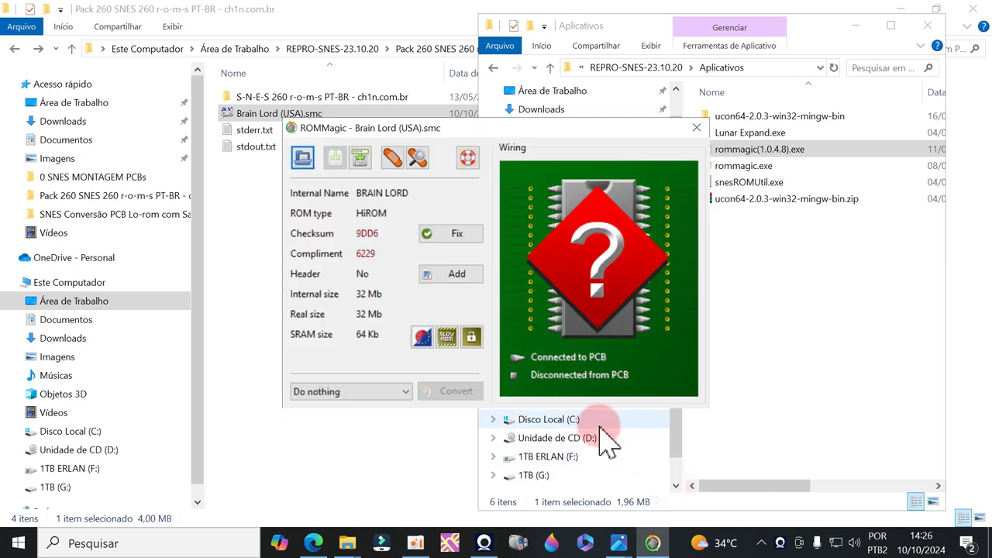
pyautogui.moveTo(473, 128); pyautogui.dragTo(543, 178)
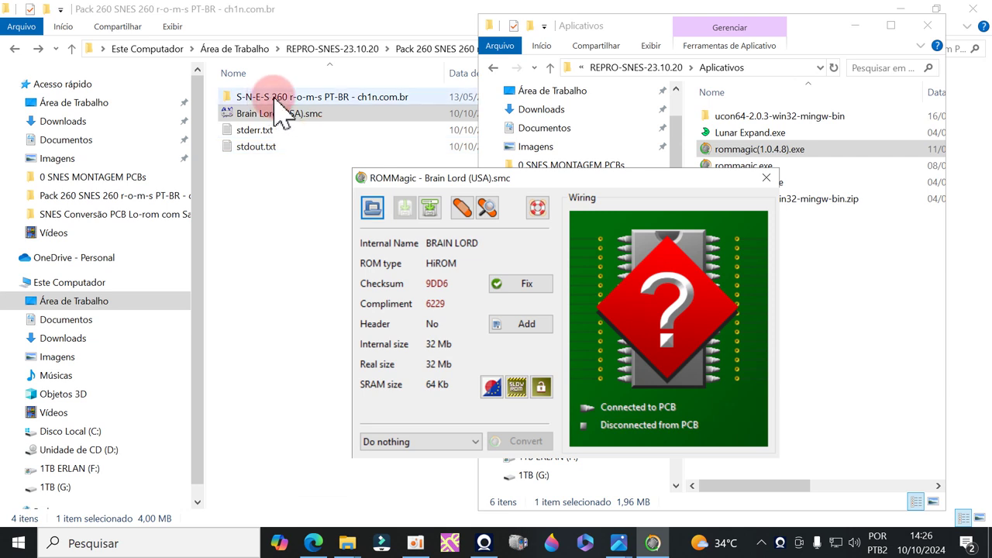
# Fix the checksum of Brain Lord (USA).smc, save the ROM, and reopen it in ROMMagic
pyautogui.click(525, 285)
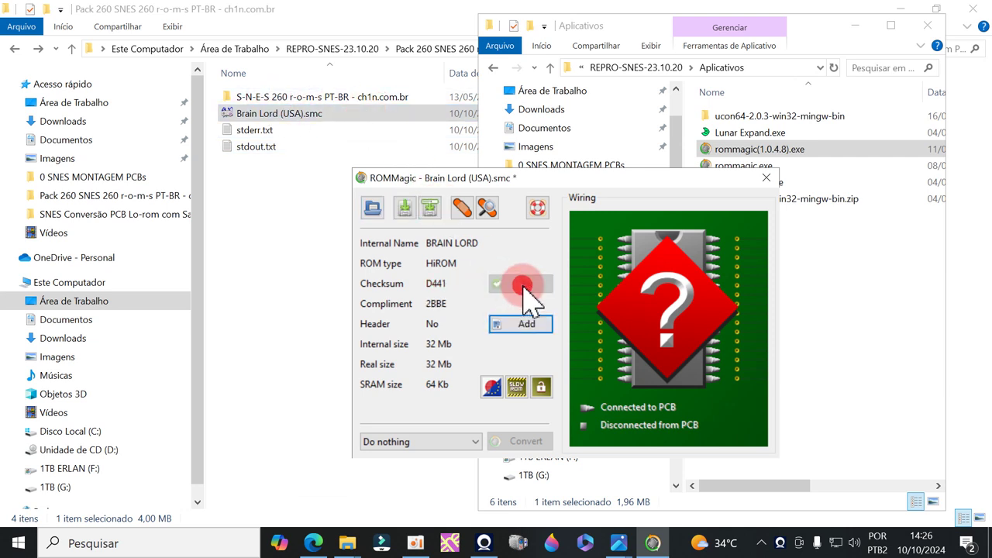
pyautogui.click(404, 208)
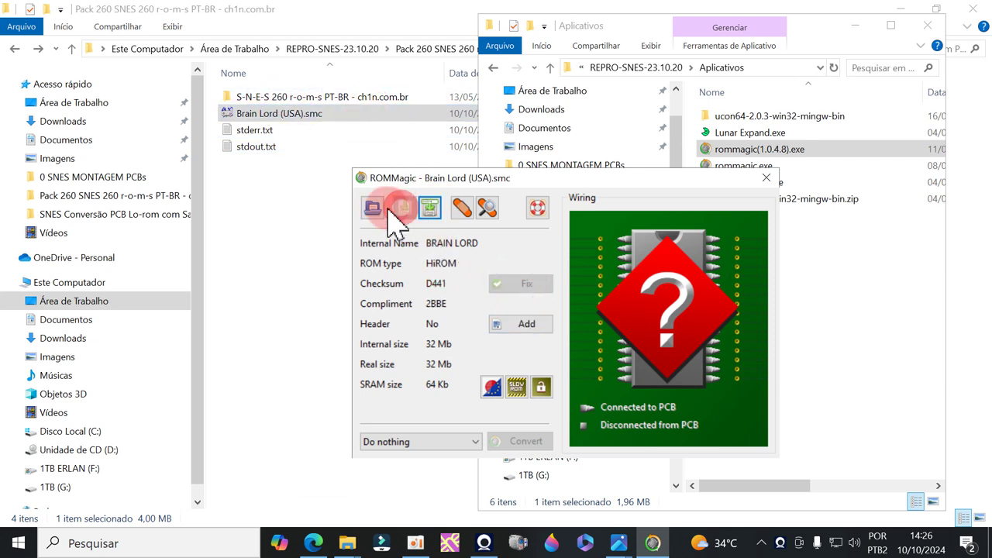
pyautogui.click(372, 208)
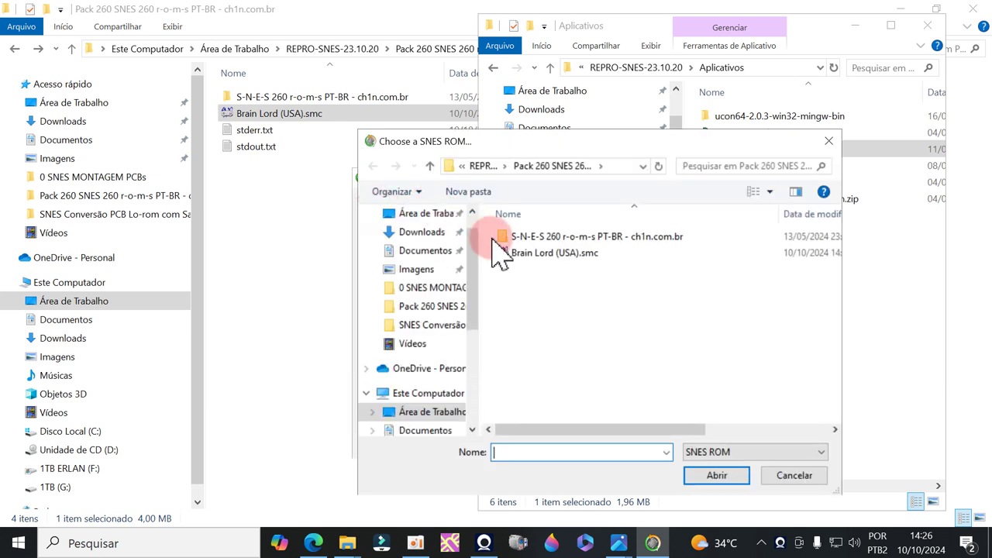
pyautogui.click(503, 253)
pyautogui.click(715, 475)
pyautogui.click(531, 237)
# Test the corrected Brain Lord (USA).smc from the ROM folder in Snes9X up to the save-slot screen, and close the emulator
pyautogui.click(234, 181)
pyautogui.click(272, 114)
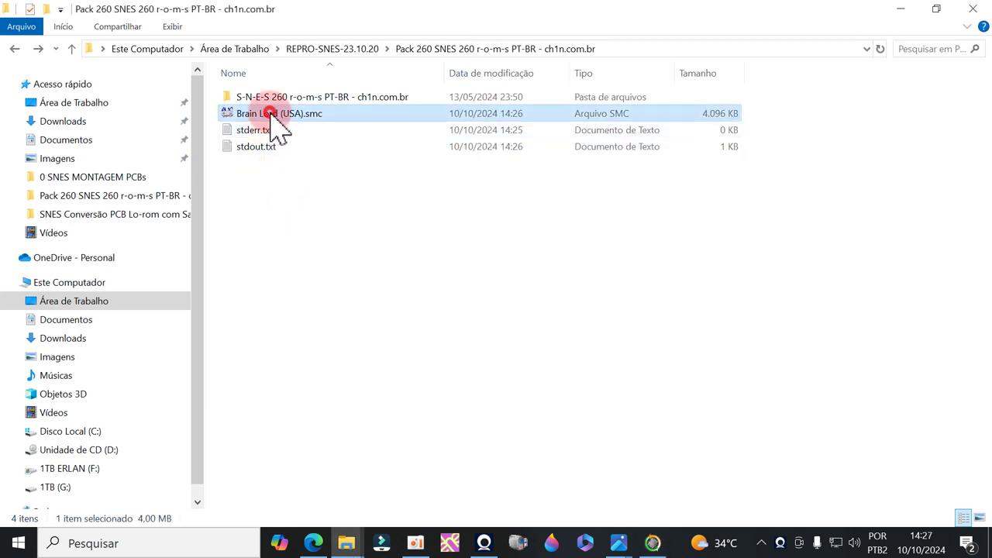
pyautogui.doubleClick(271, 115)
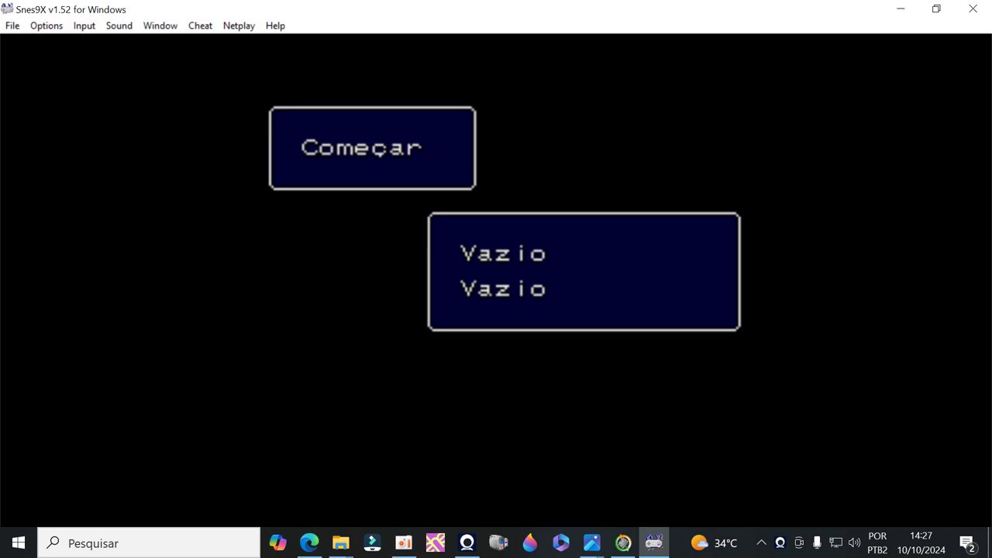
pyautogui.click(973, 11)
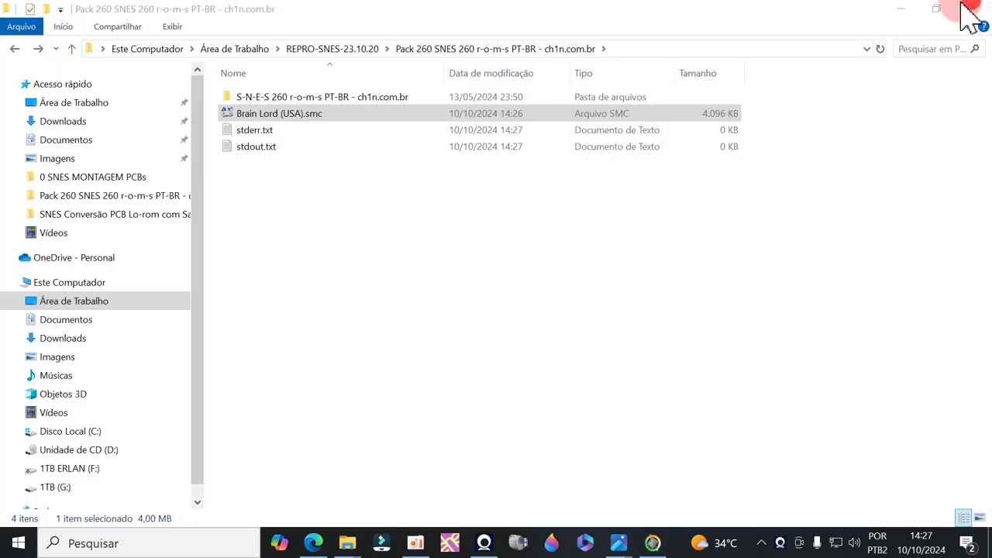
# Review the ROM's details in ROMMagic and switch to Iriun Webcam to examine the cartridge boards
pyautogui.click(652, 542)
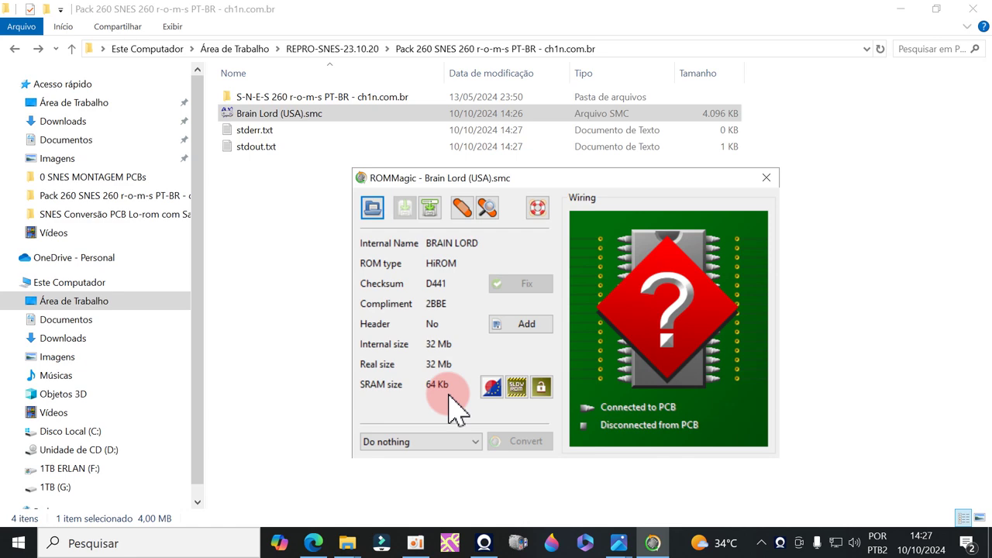
pyautogui.click(484, 542)
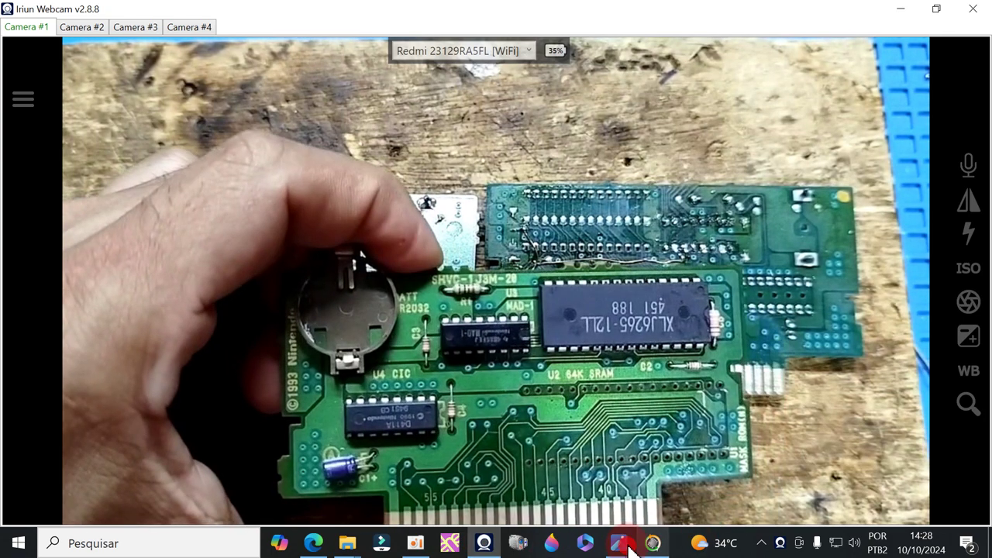
# Examine the MAD-1 chip's wiring in the annotated SHVC-1A5M-11 board photo beside the webcam view, and close the photo
pyautogui.click(630, 548)
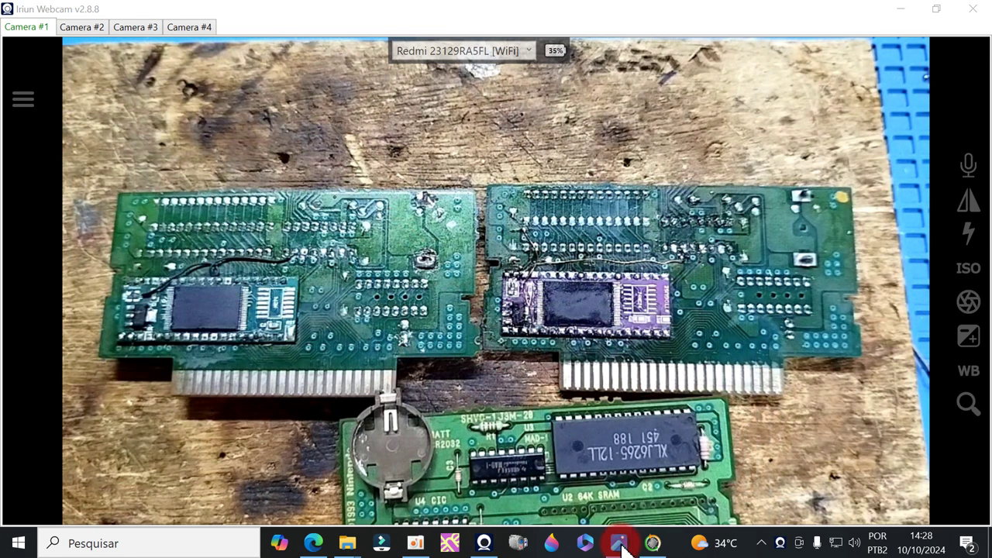
pyautogui.click(624, 548)
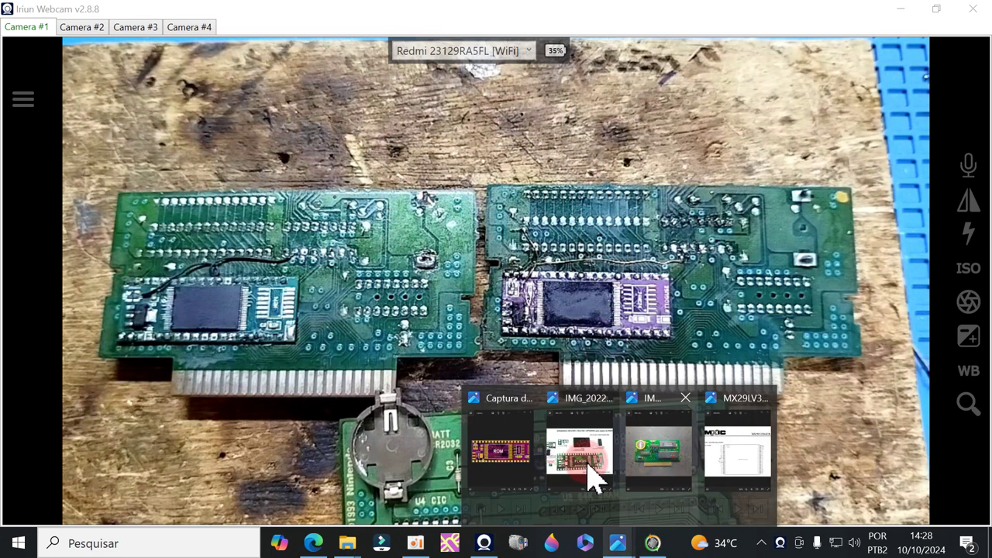
pyautogui.click(664, 476)
pyautogui.scroll(3, 672, 284)
pyautogui.scroll(3, 671, 284)
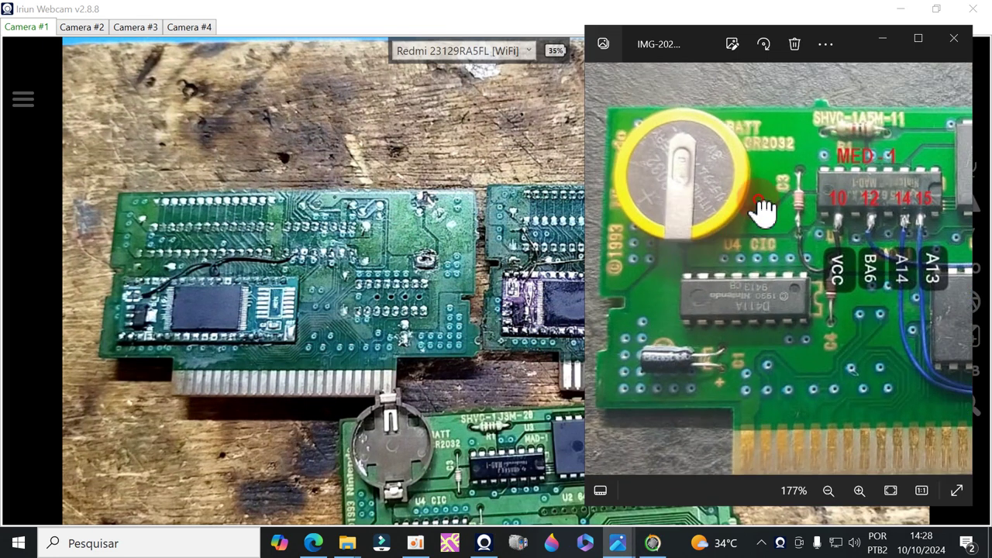
pyautogui.moveTo(760, 215); pyautogui.dragTo(620, 321)
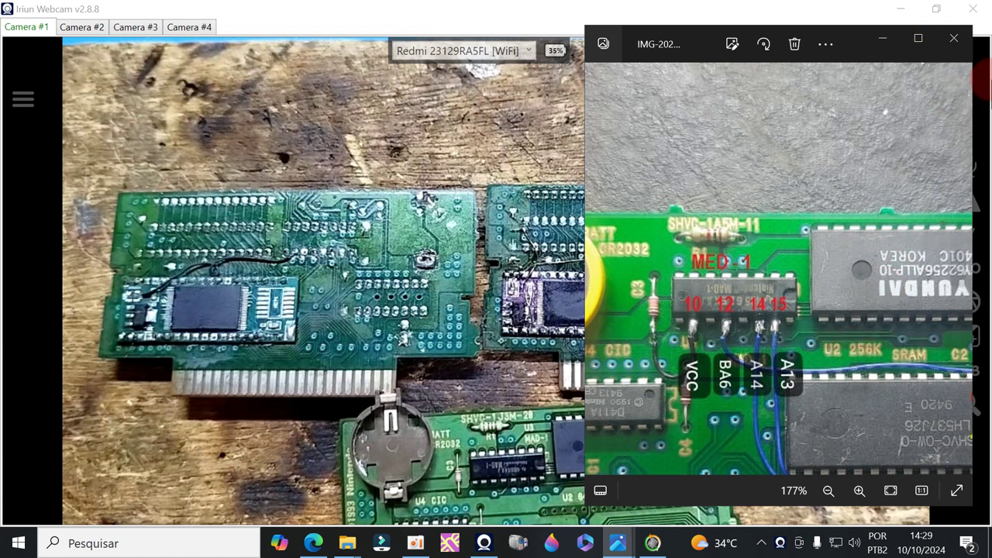
pyautogui.click(954, 44)
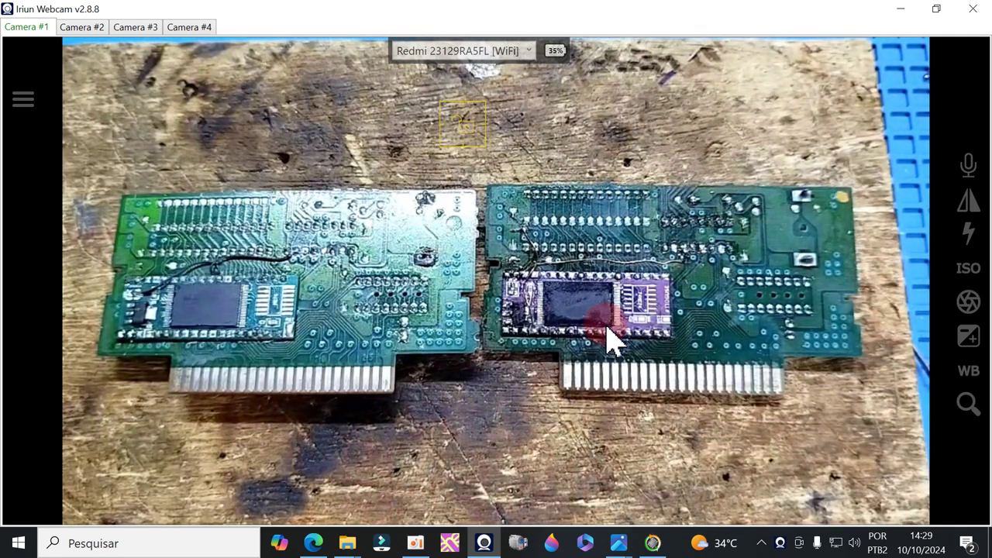
# Switch to ROMMagic and choose HiROM->LoROM as the conversion for Brain Lord (USA).smc
pyautogui.click(642, 541)
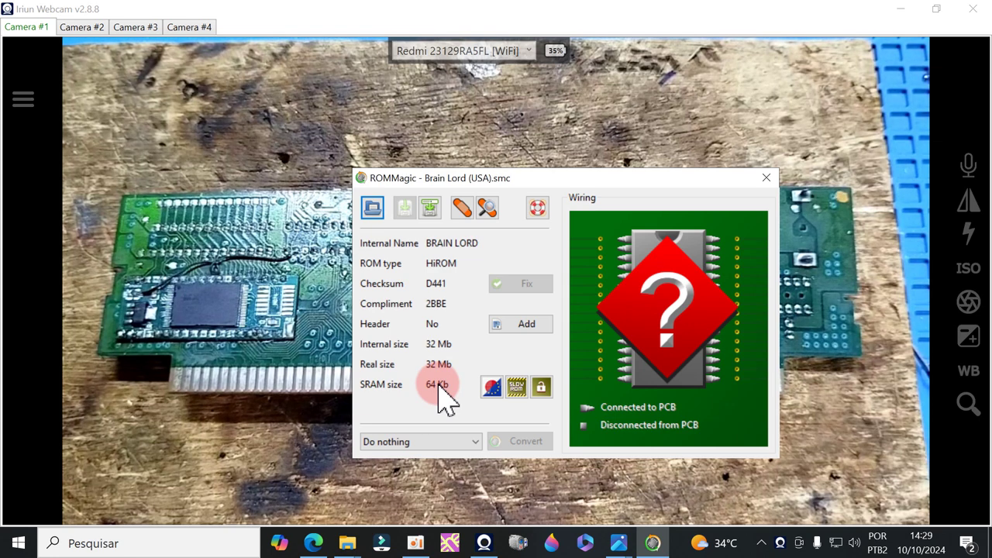
pyautogui.click(472, 440)
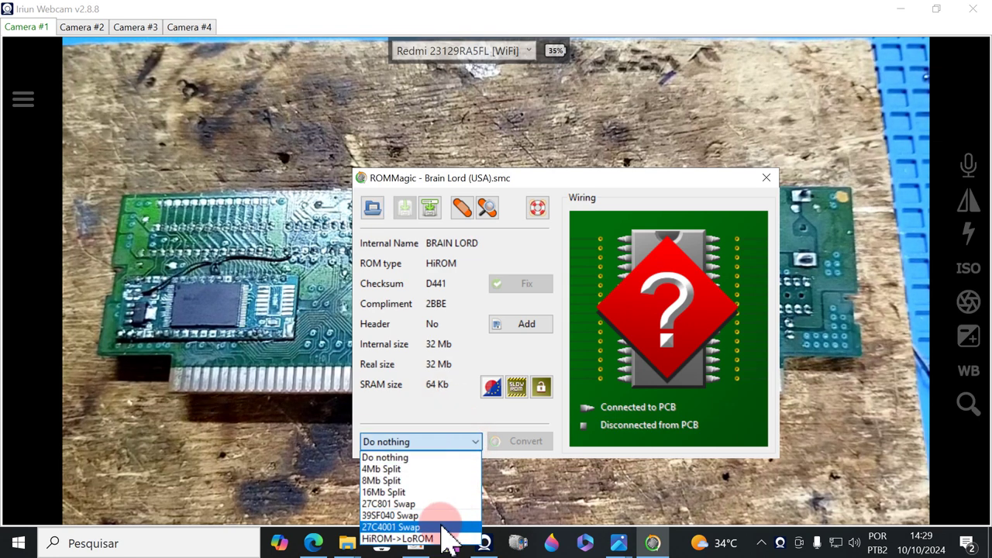
pyautogui.click(391, 537)
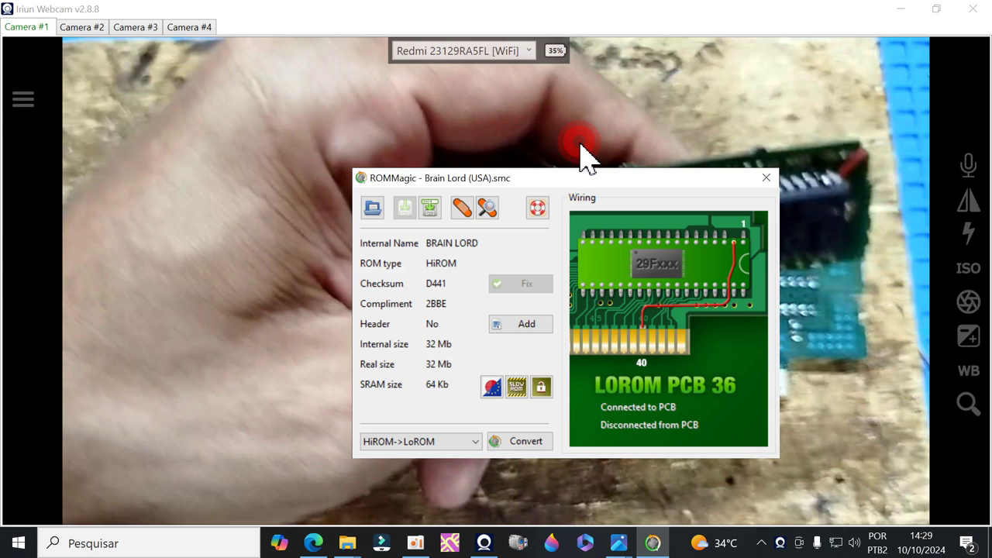
# Compare ROMMagic's LOROM PCB 36 wiring diagram with the real cartridge board in the webcam view
pyautogui.click(583, 159)
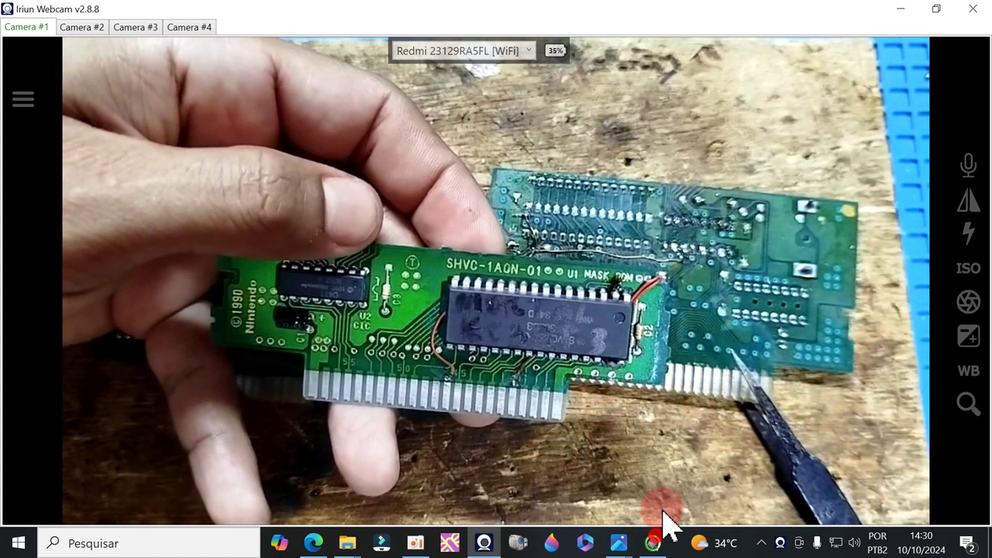
pyautogui.click(655, 541)
pyautogui.moveTo(626, 177); pyautogui.dragTo(808, 85)
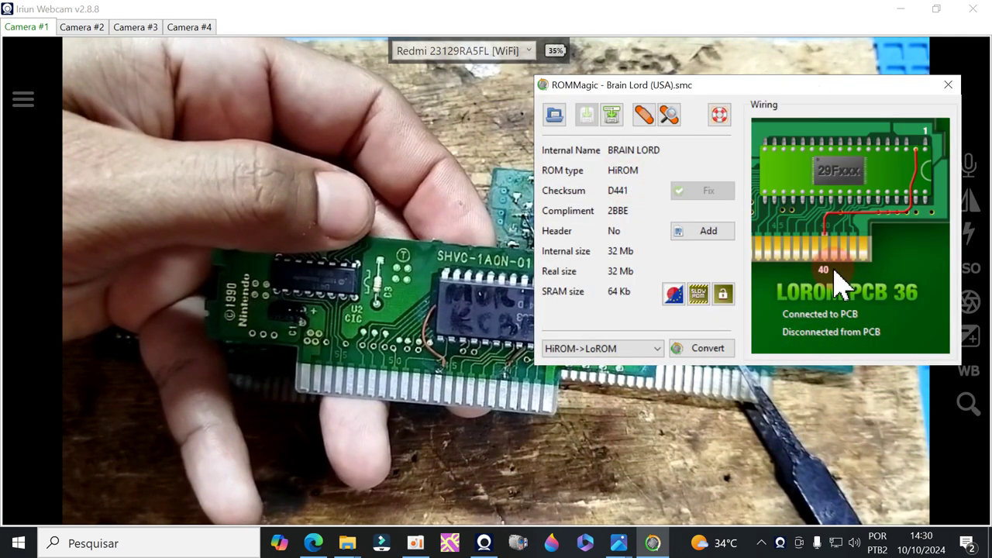
pyautogui.click(778, 418)
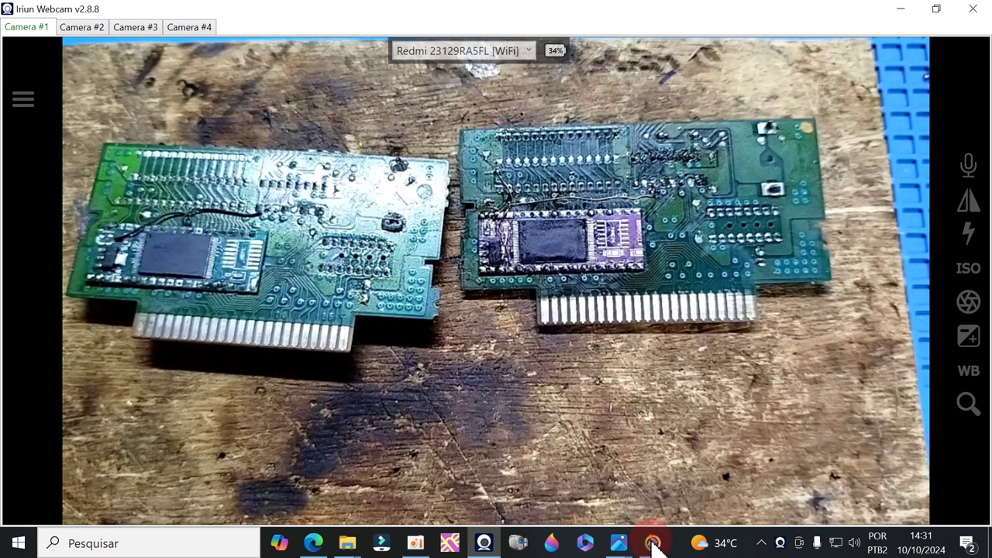
# Convert Brain Lord (USA).smc from HiROM to LoROM with ROMMagic over the ROM folder, and close ROMMagic
pyautogui.moveTo(653, 545)
pyautogui.click(682, 504)
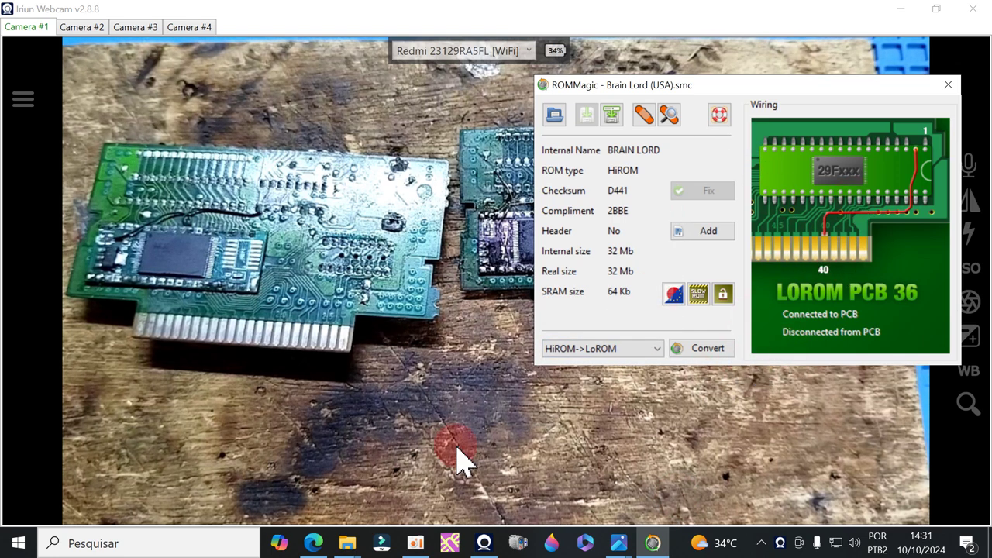
pyautogui.click(346, 546)
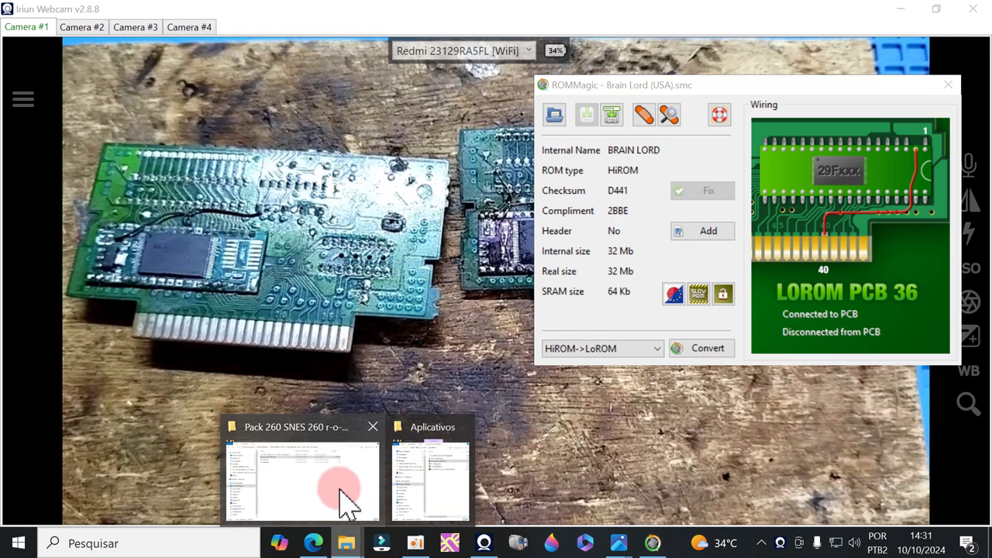
pyautogui.click(338, 496)
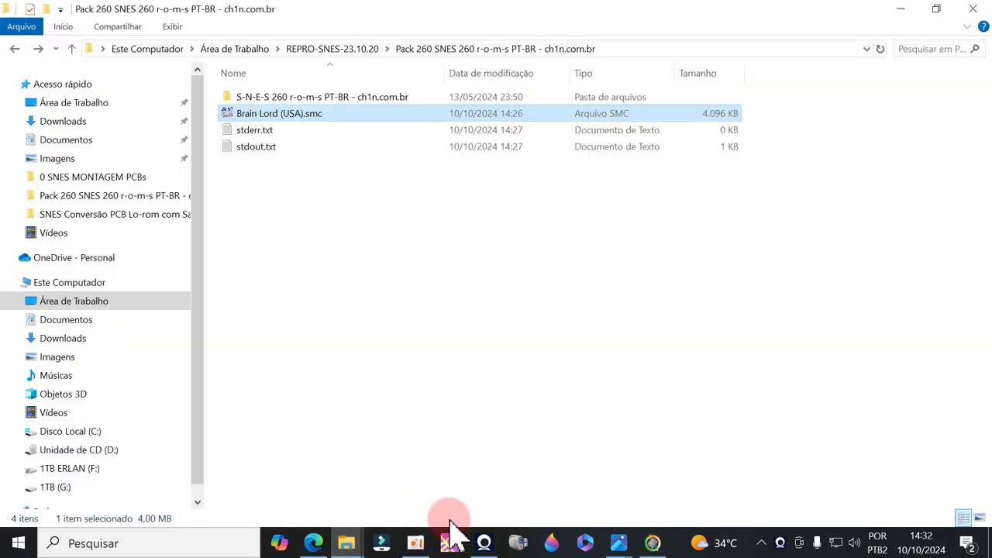
pyautogui.click(654, 544)
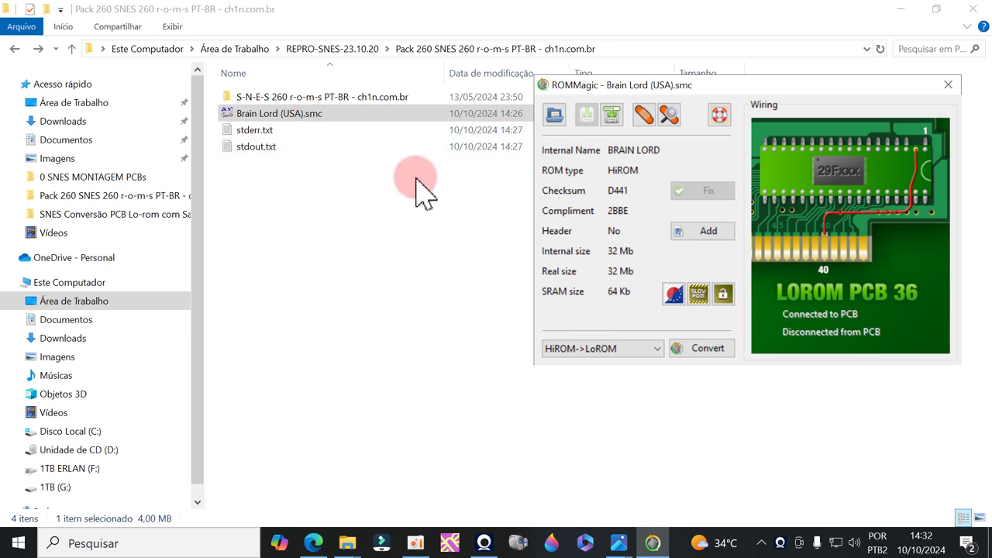
pyautogui.click(701, 356)
pyautogui.click(821, 439)
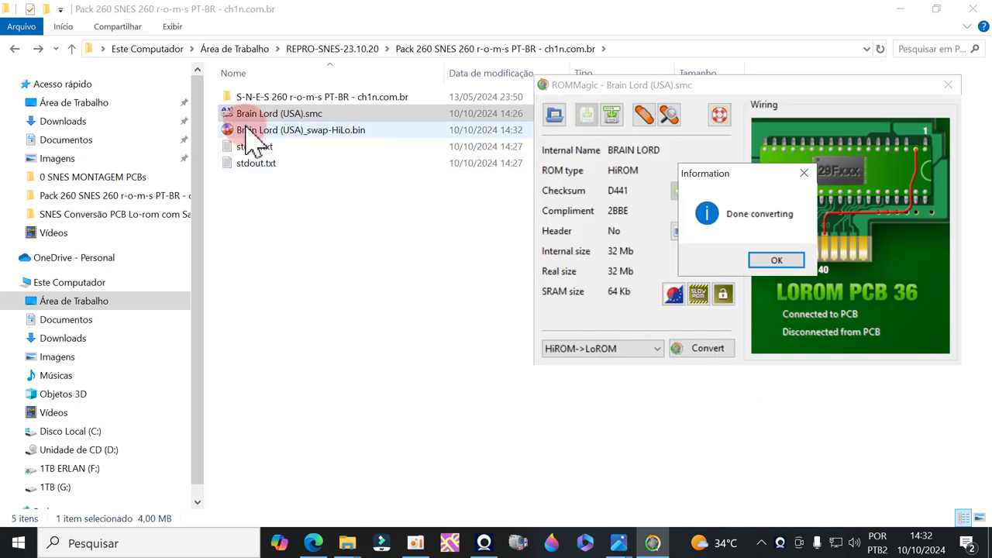
pyautogui.click(764, 261)
pyautogui.click(948, 85)
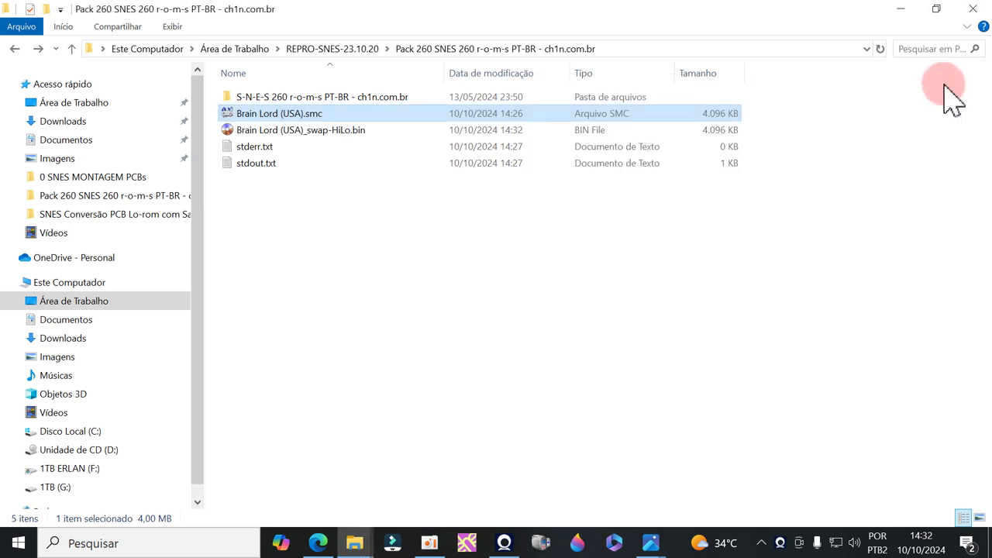
# Select Brain Lord (USA)_swap-HiLo.bin in the ROM folder, and launch Xgpro in demo mode with the TL866-II Plus model
pyautogui.click(339, 132)
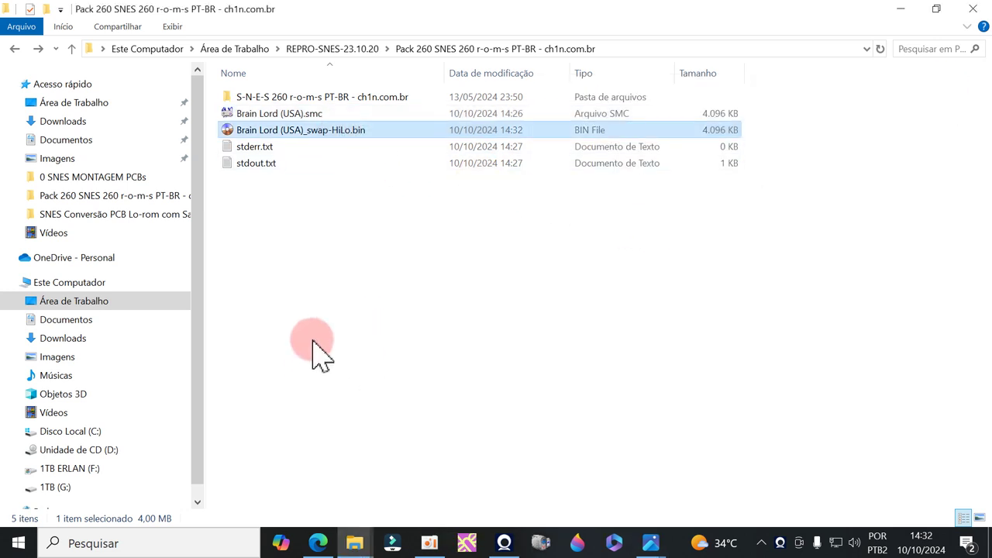
pyautogui.click(18, 543)
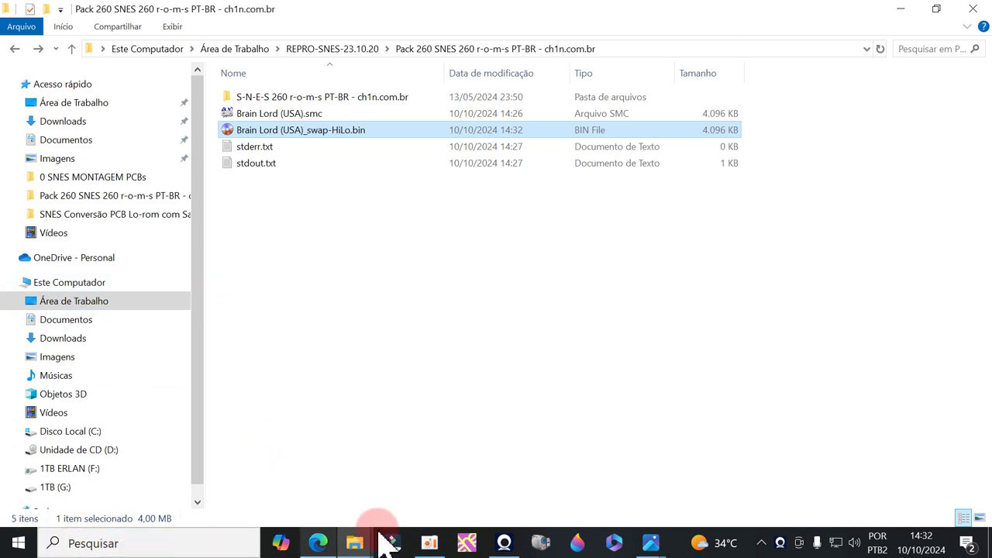
pyautogui.click(20, 543)
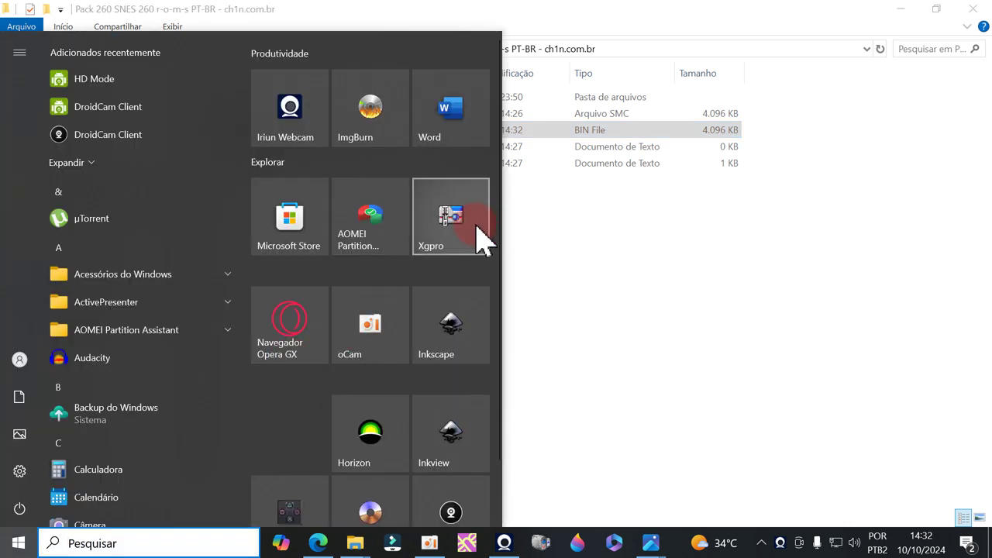
pyautogui.click(476, 226)
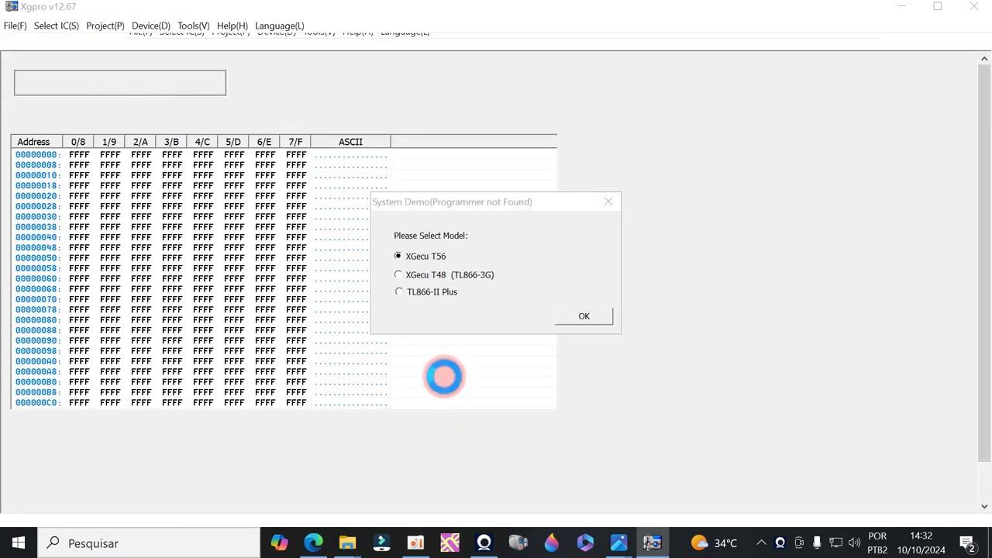
pyautogui.click(400, 292)
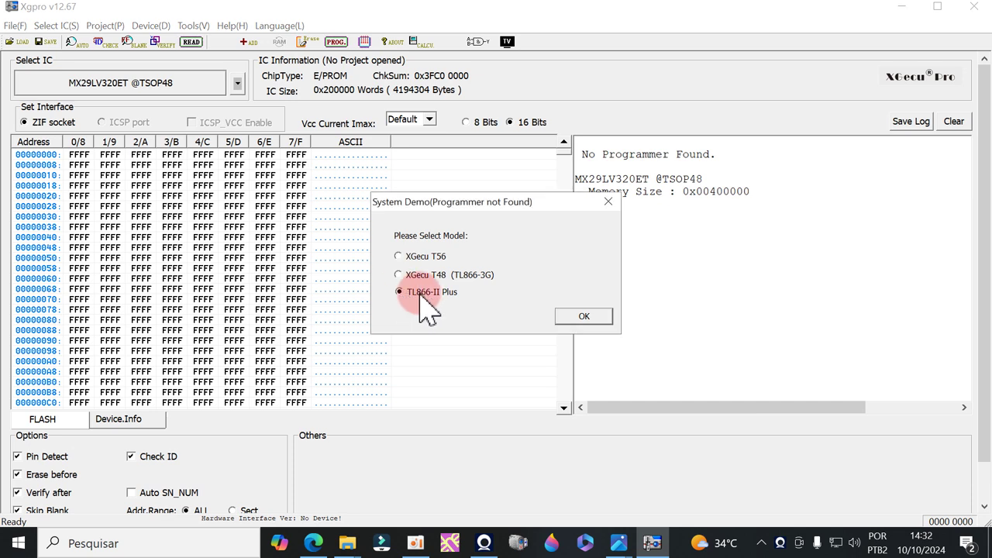
pyautogui.click(584, 317)
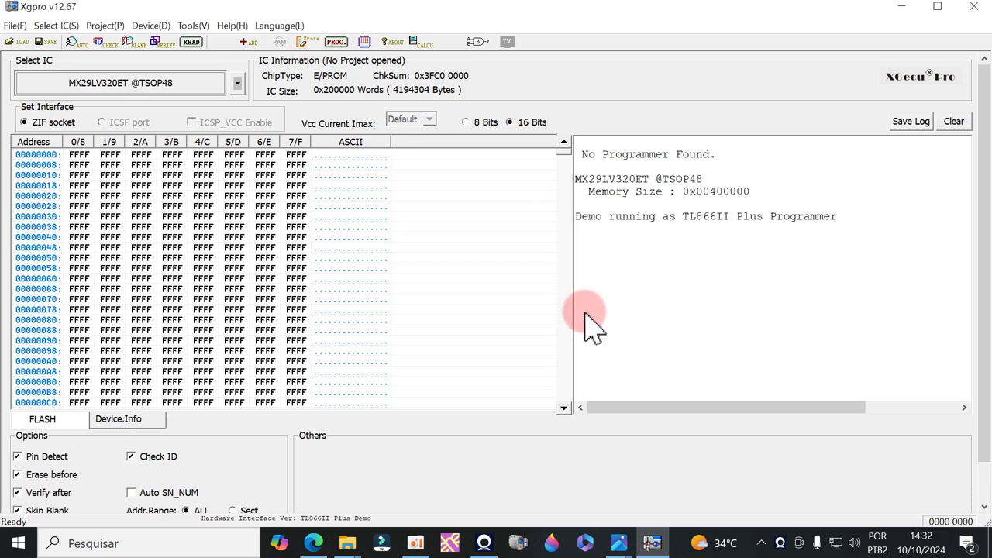
# Load Brain Lord (USA)_swap-HiLo.bin into the MX29LV320ET buffer as a binary file with normal load mode and default buffer clearing
pyautogui.click(17, 41)
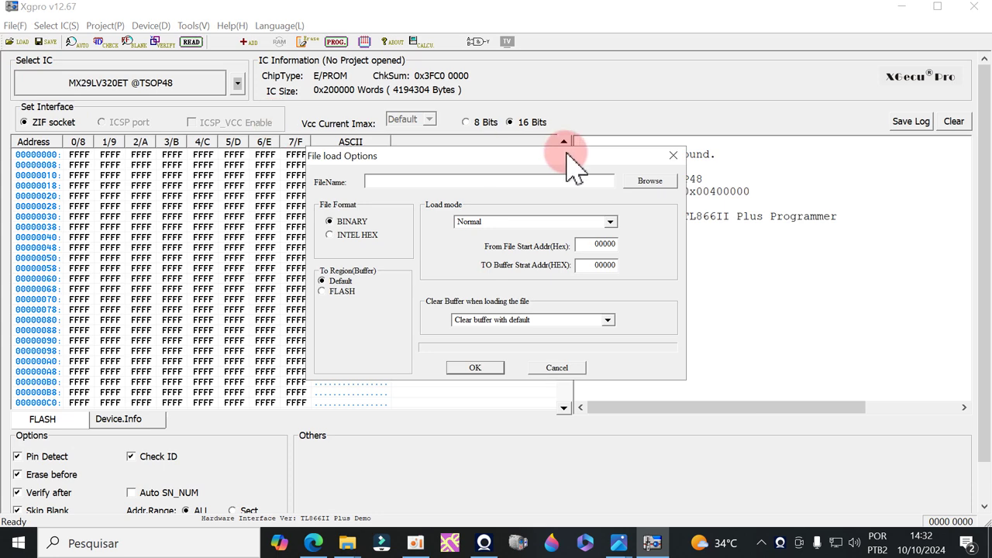
pyautogui.click(650, 184)
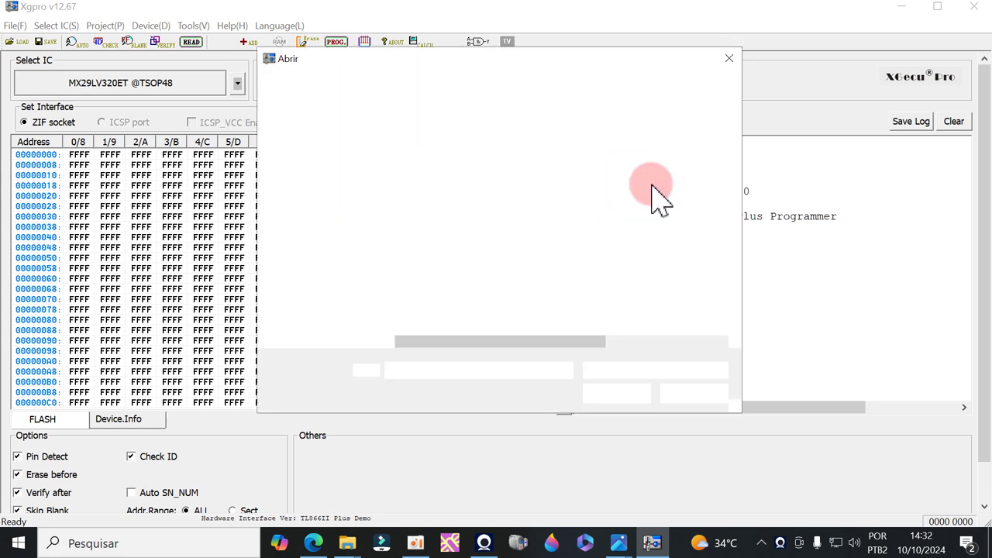
pyautogui.click(476, 191)
pyautogui.click(628, 394)
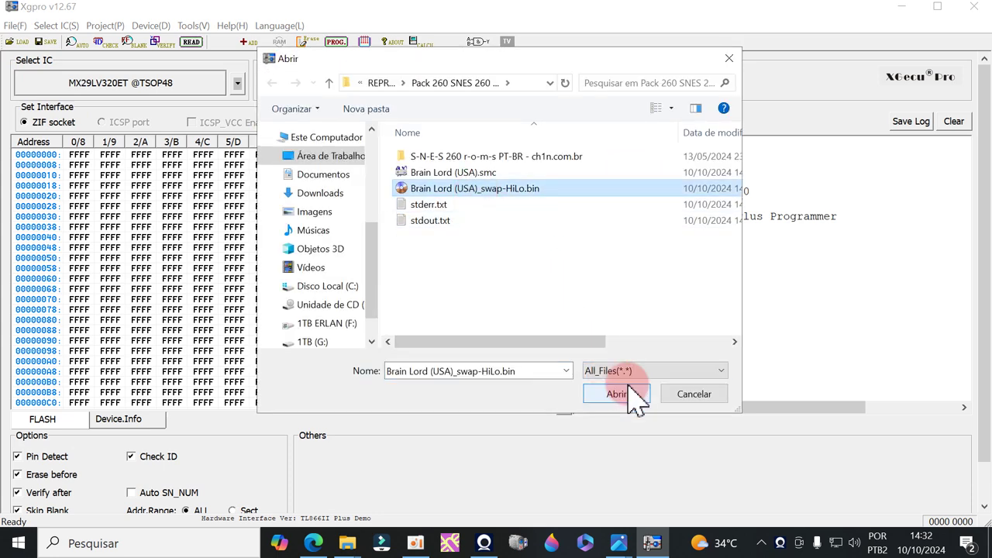
pyautogui.click(479, 367)
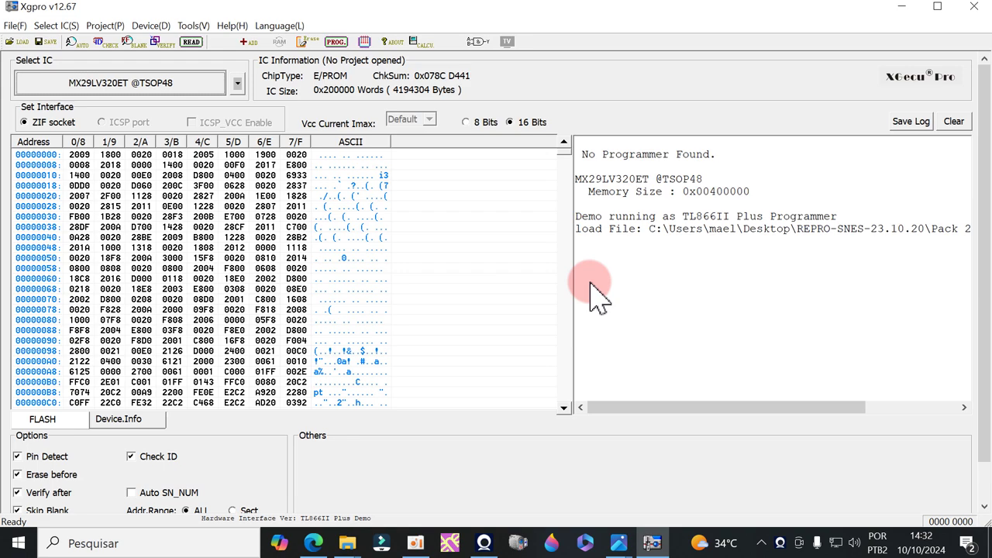
# View the programmer with its TSOP48 adapter in the webcam window, and examine the MX29LV320AT/B pin configuration image beside it
pyautogui.click(485, 543)
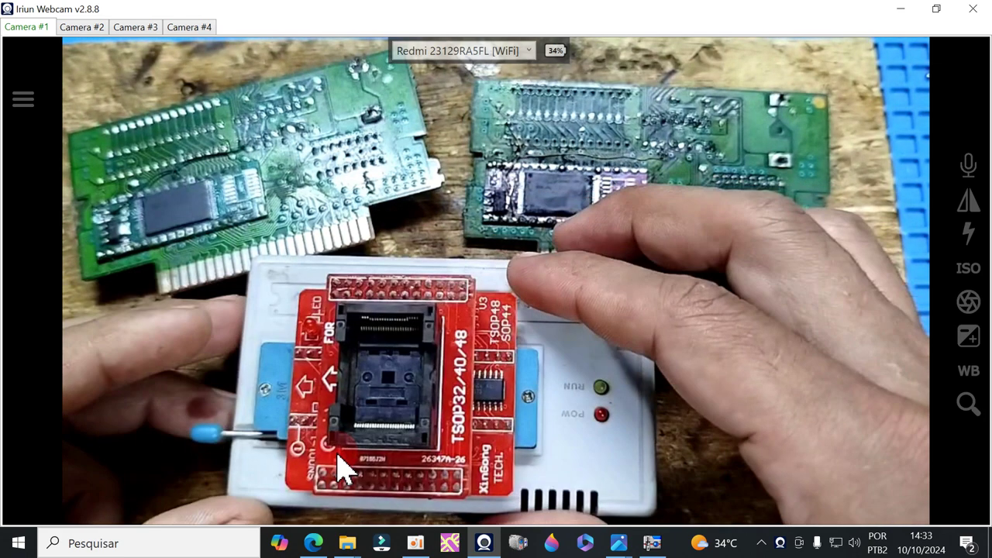
pyautogui.click(339, 462)
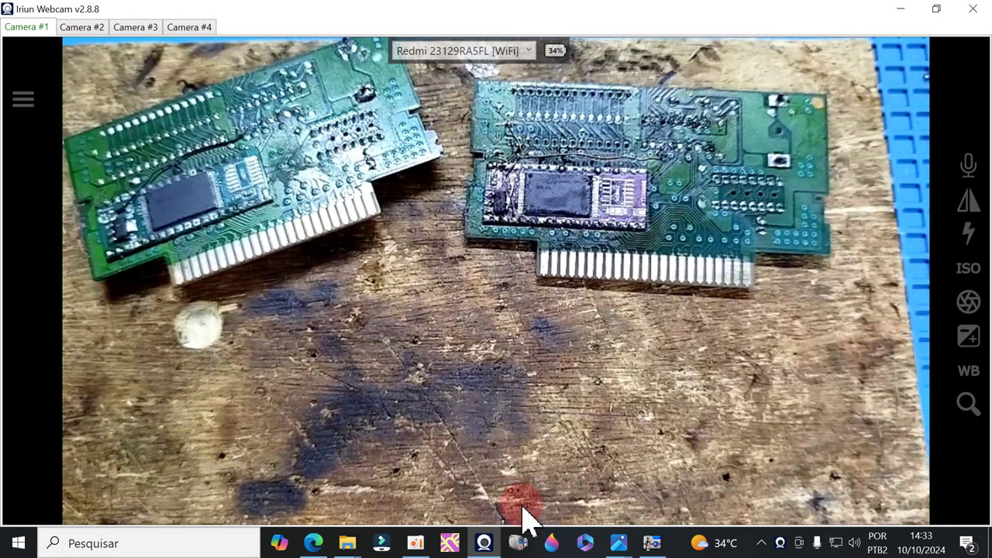
pyautogui.click(620, 542)
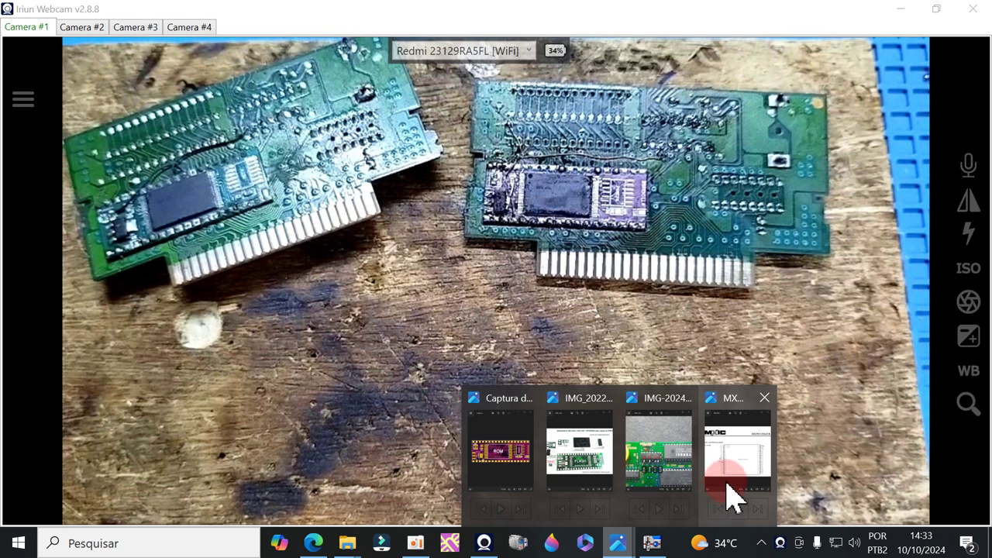
pyautogui.click(731, 498)
pyautogui.moveTo(376, 261); pyautogui.dragTo(322, 240)
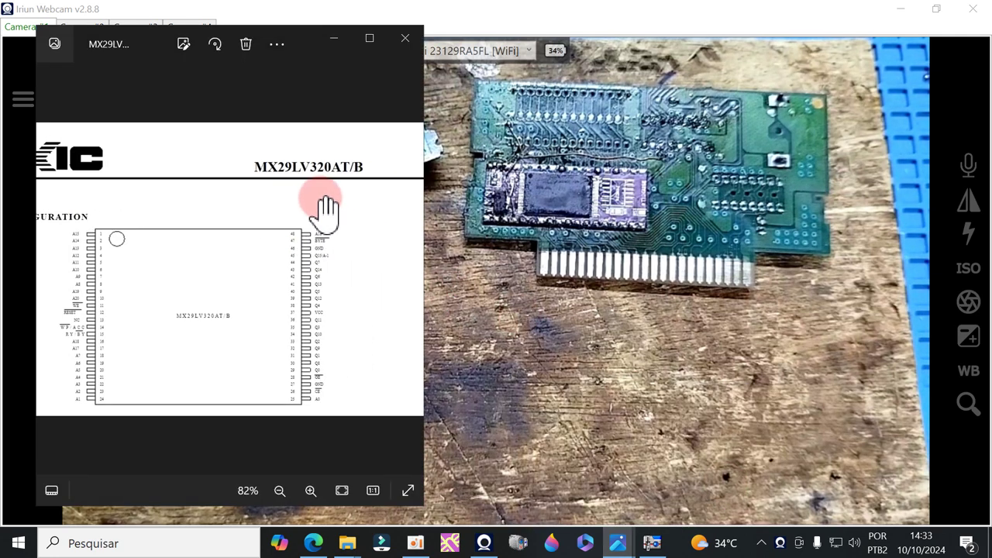
pyautogui.scroll(2, 321, 232)
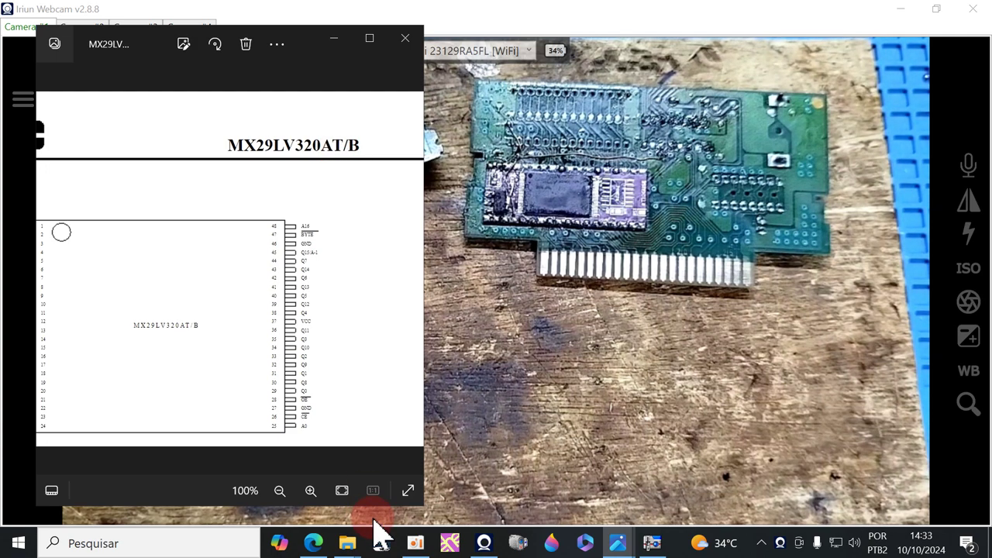
pyautogui.click(651, 545)
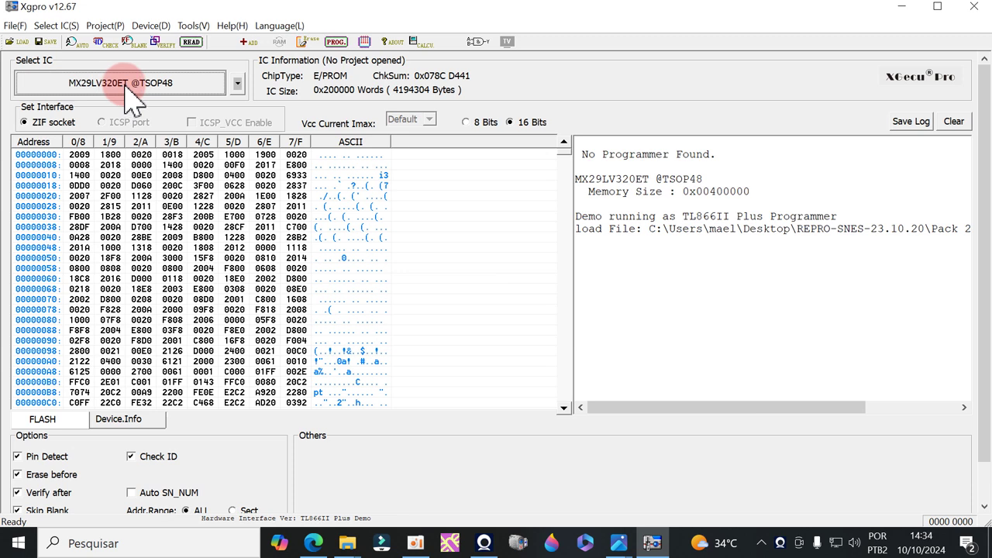
pyautogui.click(237, 84)
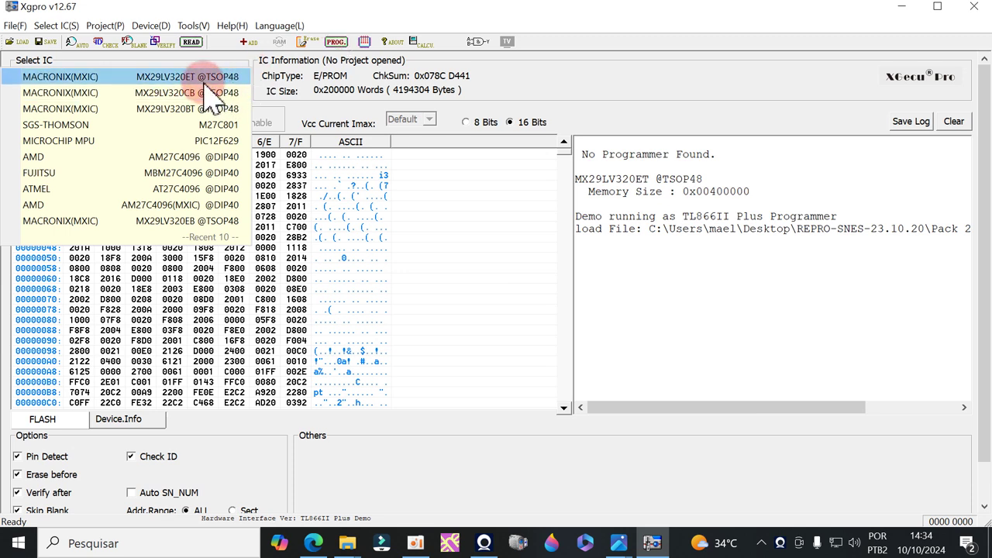
pyautogui.click(327, 26)
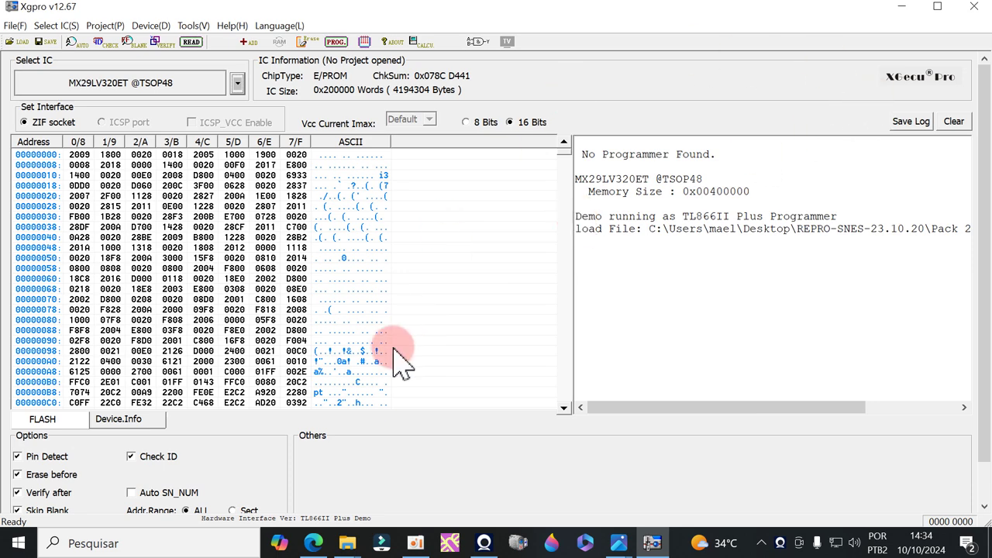
pyautogui.click(483, 542)
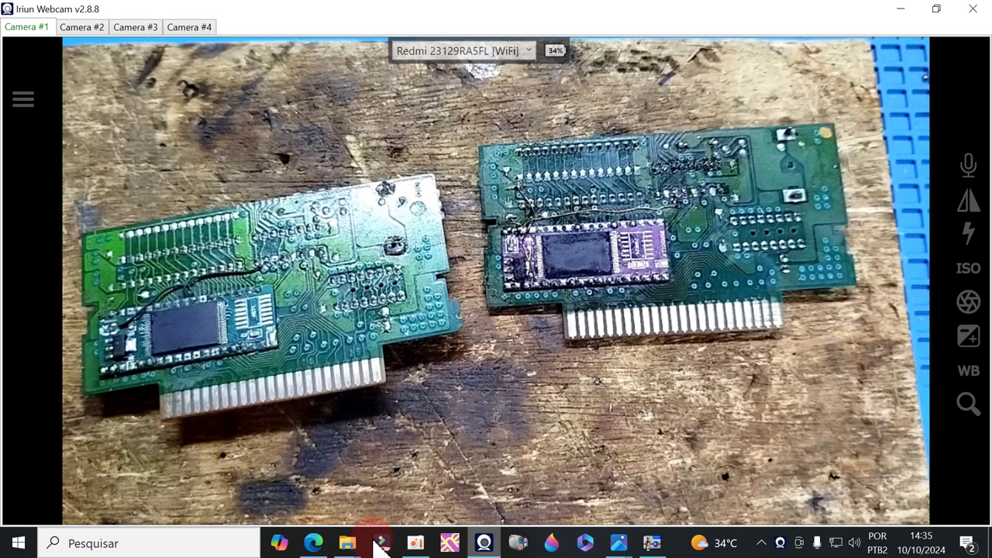
# Browse the Guse Retrogames Instagram posts for flash adapter boards, and view the customer support section of SNES_Manual_Adaptador.pdf before minimizing the browser
pyautogui.click(313, 543)
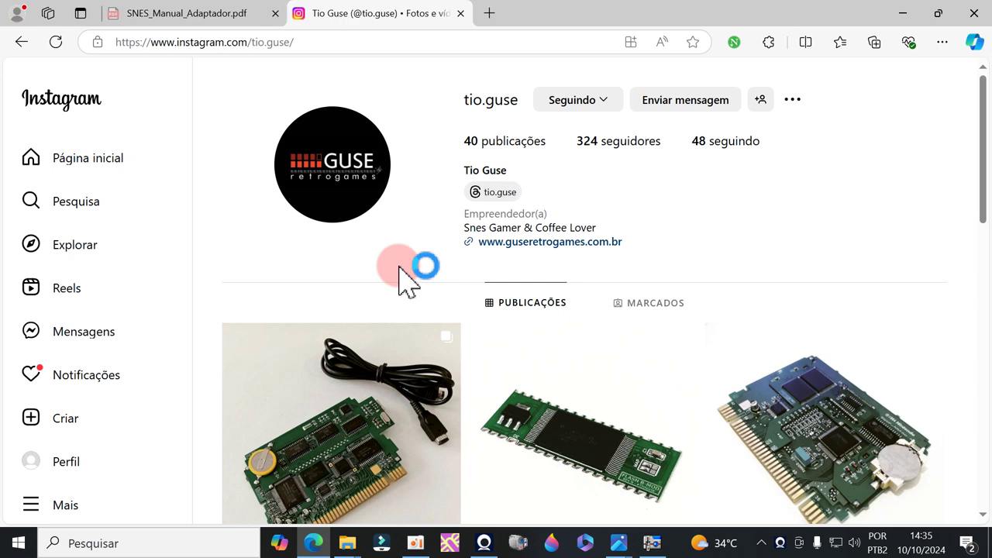
pyautogui.scroll(-2, 399, 267)
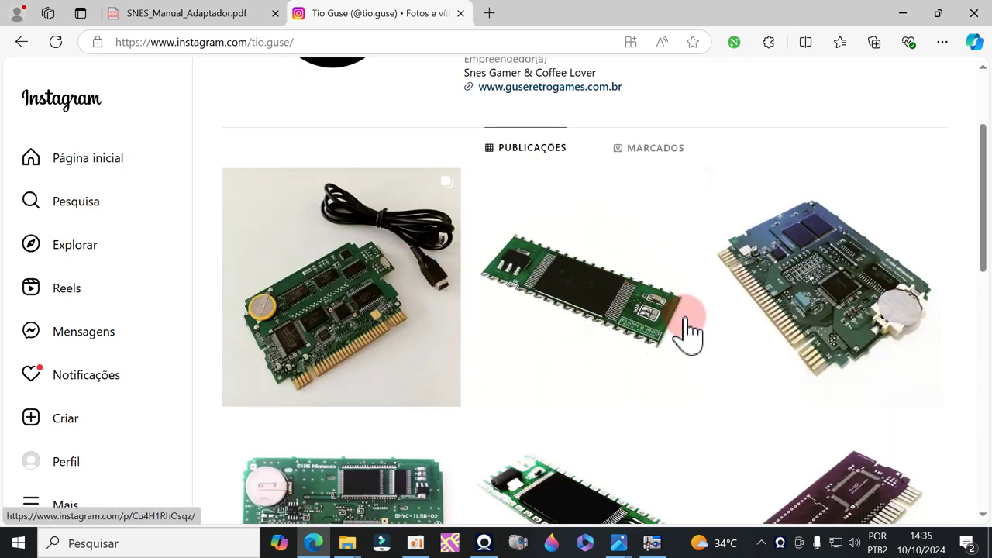
pyautogui.scroll(2, 690, 329)
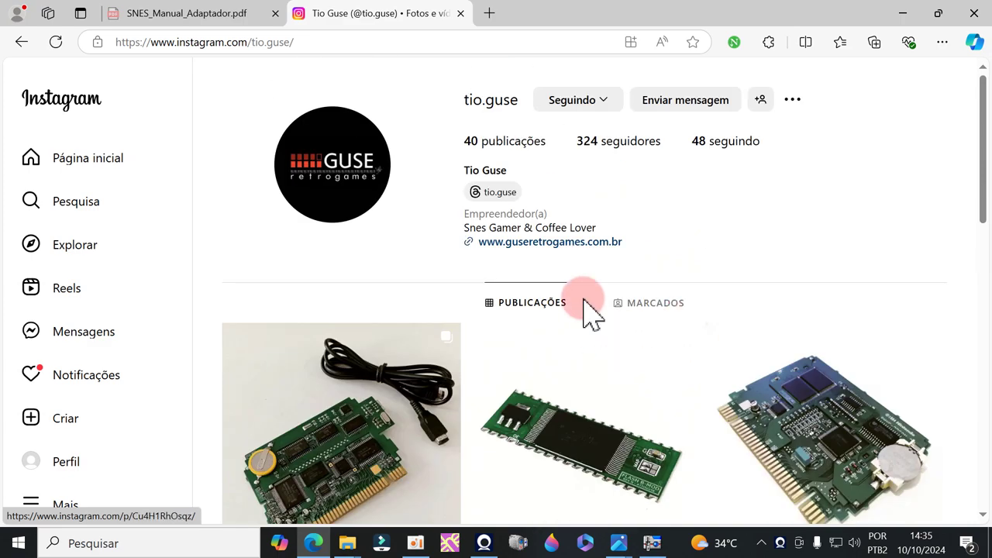
pyautogui.scroll(-2, 636, 332)
pyautogui.scroll(-2, 637, 330)
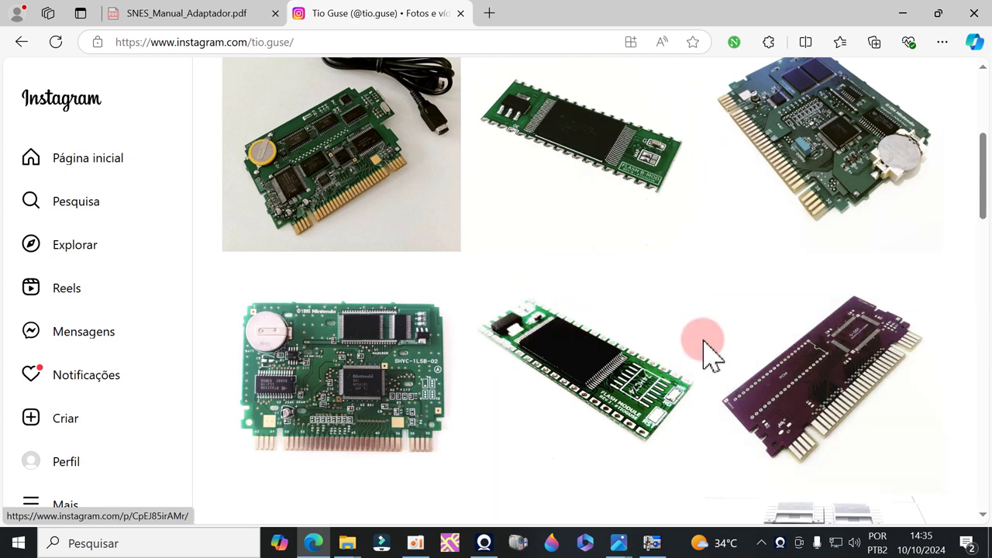
pyautogui.scroll(-1, 706, 353)
pyautogui.click(705, 349)
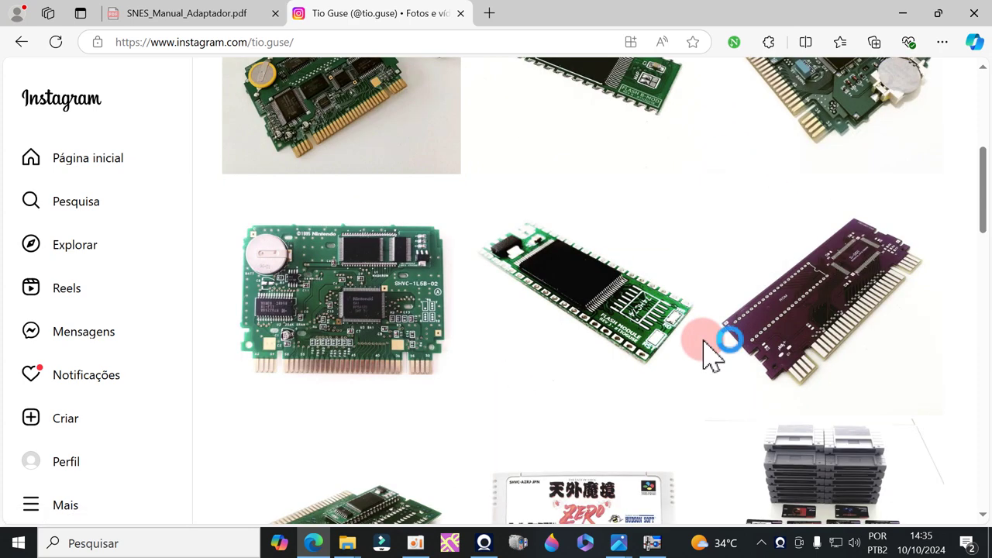
pyautogui.scroll(-3, 705, 349)
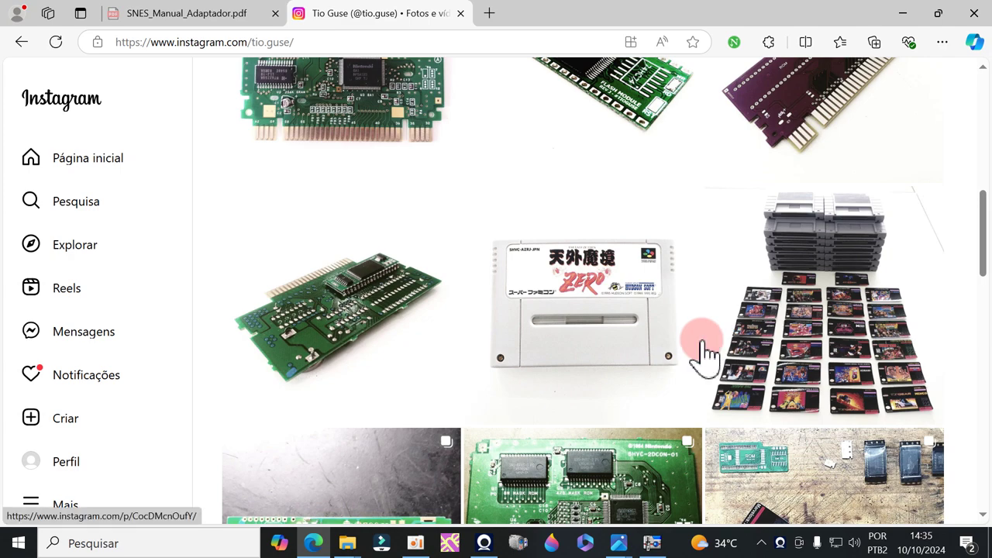
pyautogui.scroll(-2, 705, 352)
pyautogui.scroll(2, 705, 353)
pyautogui.scroll(-2, 706, 353)
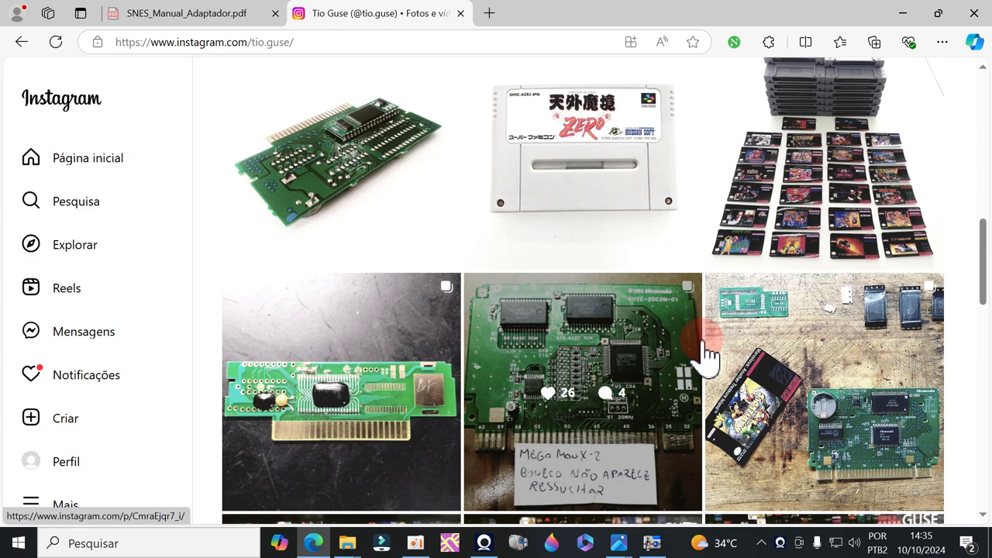
pyautogui.scroll(-2, 707, 355)
pyautogui.scroll(-2, 706, 355)
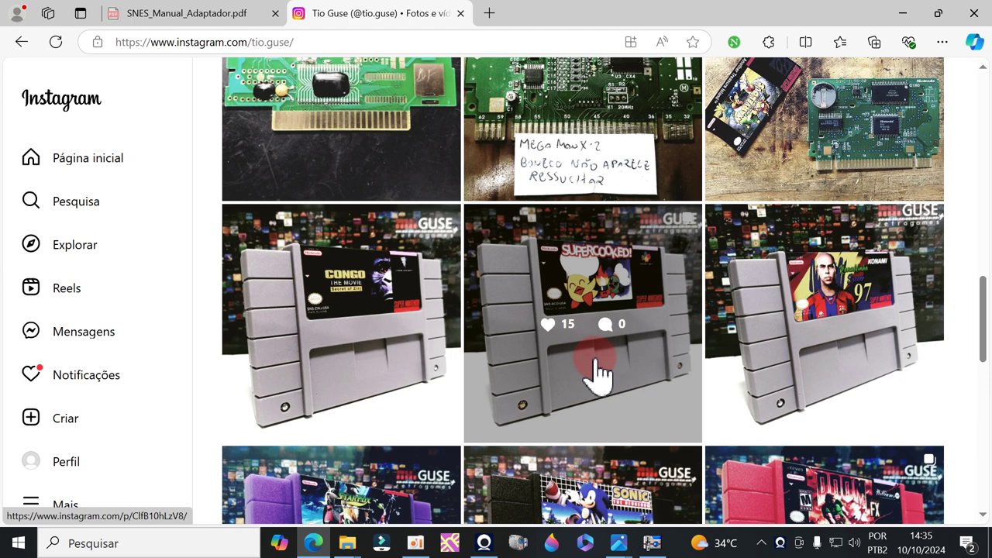
pyautogui.scroll(-1, 597, 375)
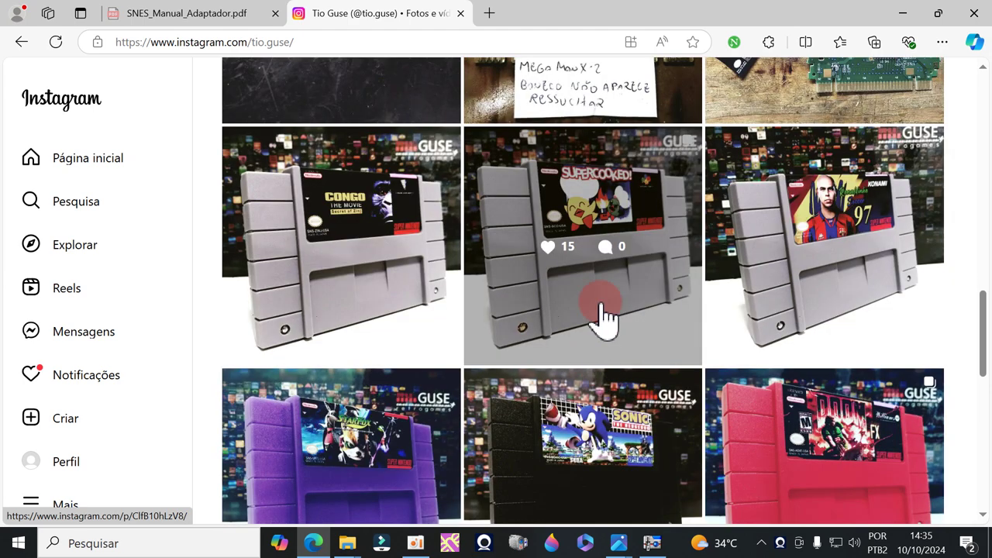
pyautogui.scroll(-3, 604, 294)
pyautogui.scroll(-2, 608, 299)
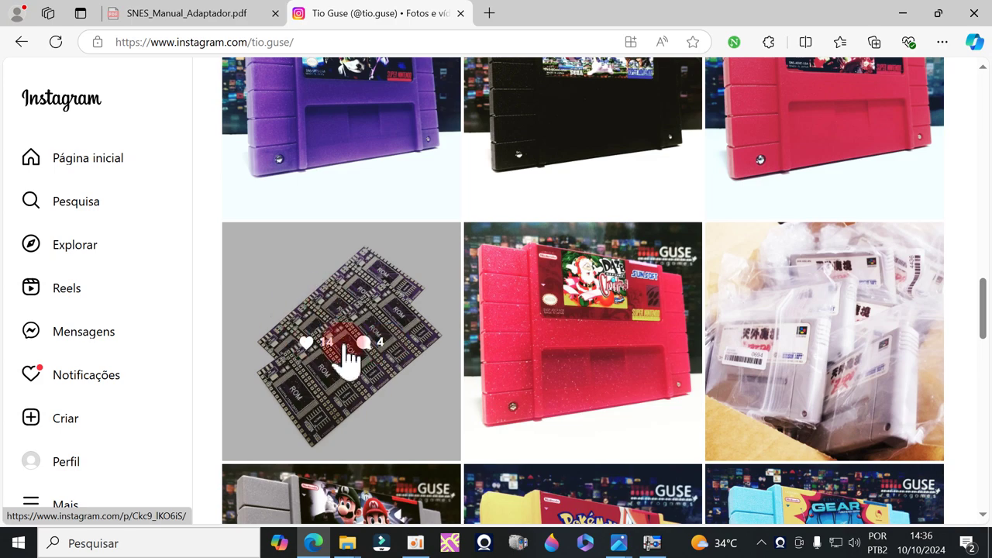
pyautogui.scroll(-2, 510, 433)
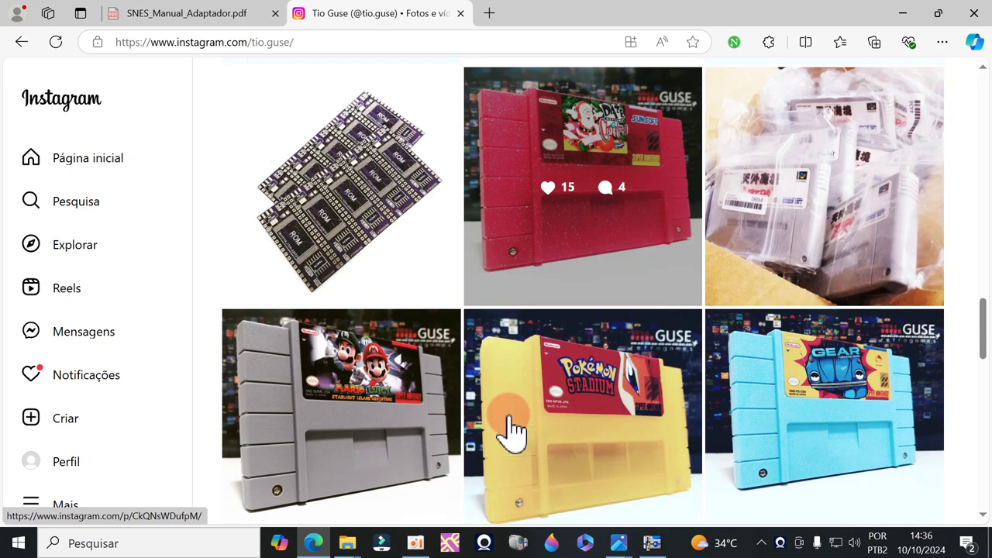
pyautogui.scroll(-3, 510, 430)
pyautogui.scroll(-3, 509, 427)
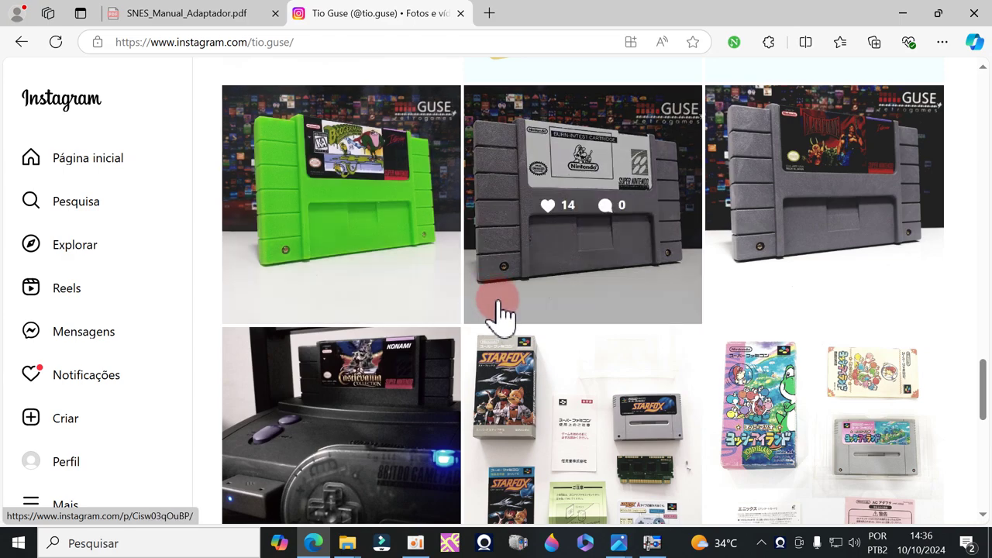
pyautogui.scroll(-10, 498, 302)
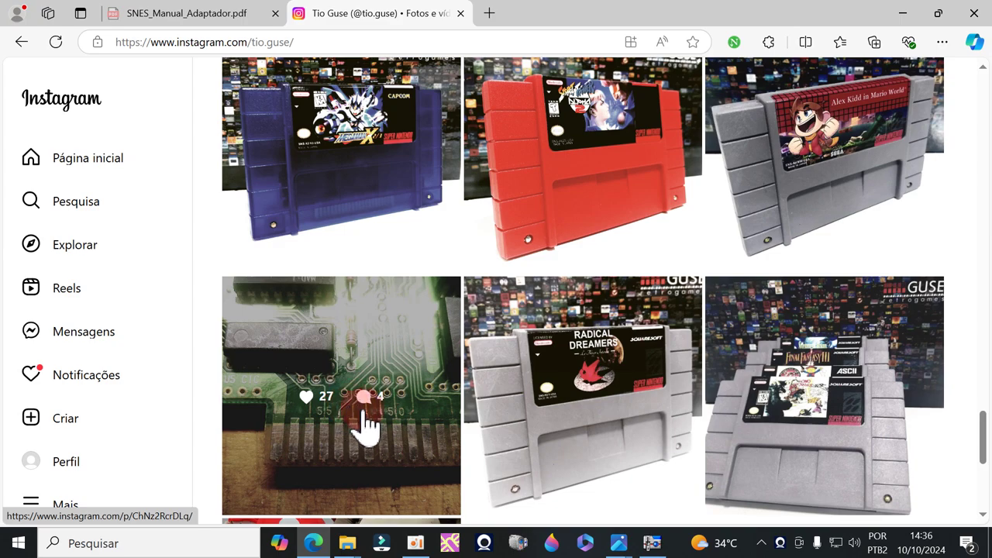
pyautogui.scroll(-3, 409, 459)
pyautogui.scroll(-3, 410, 459)
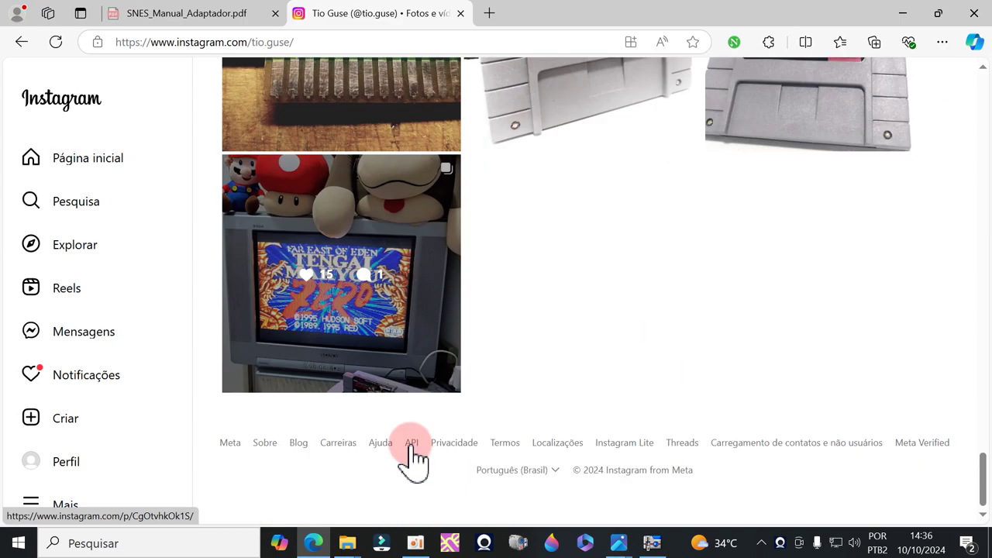
pyautogui.scroll(1, 411, 459)
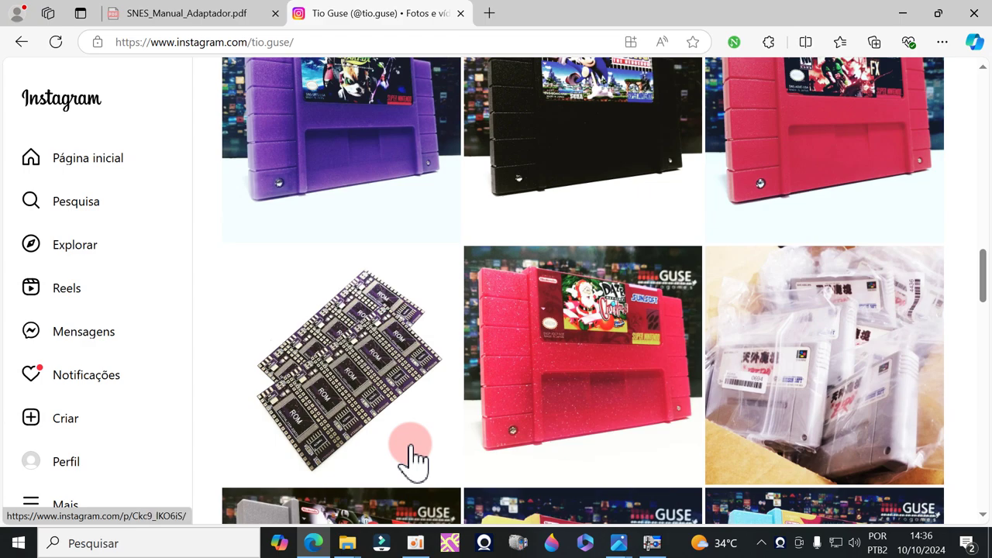
pyautogui.scroll(15, 411, 459)
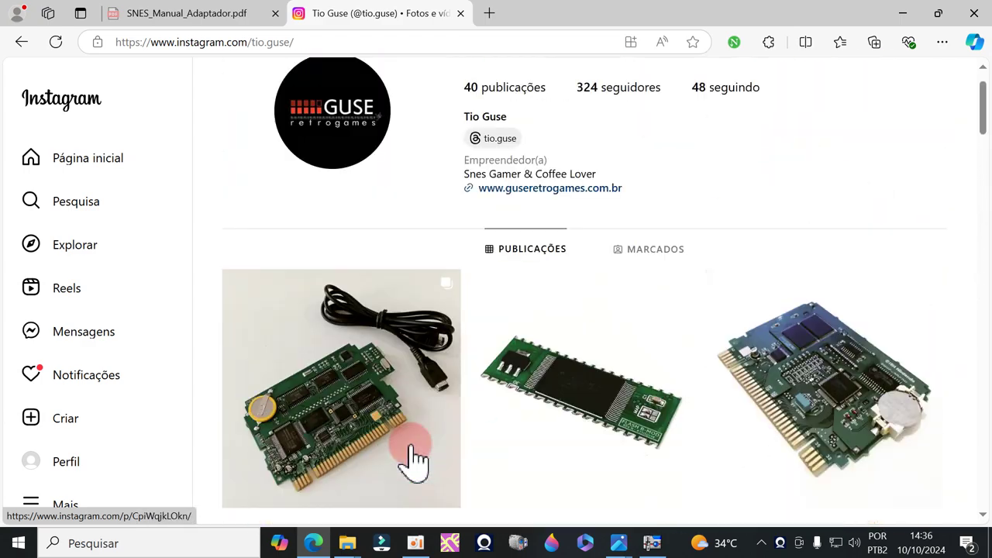
pyautogui.scroll(1, 411, 458)
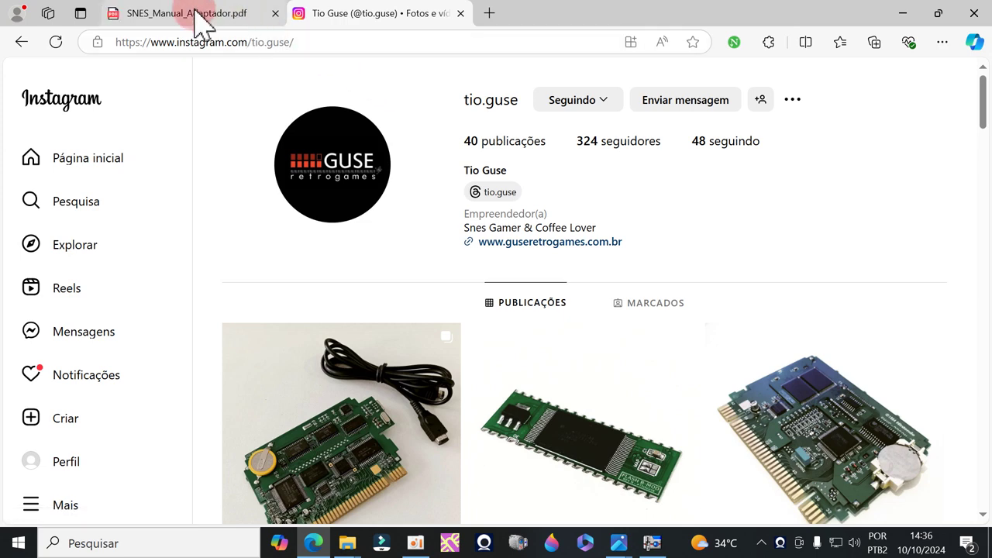
pyautogui.click(233, 15)
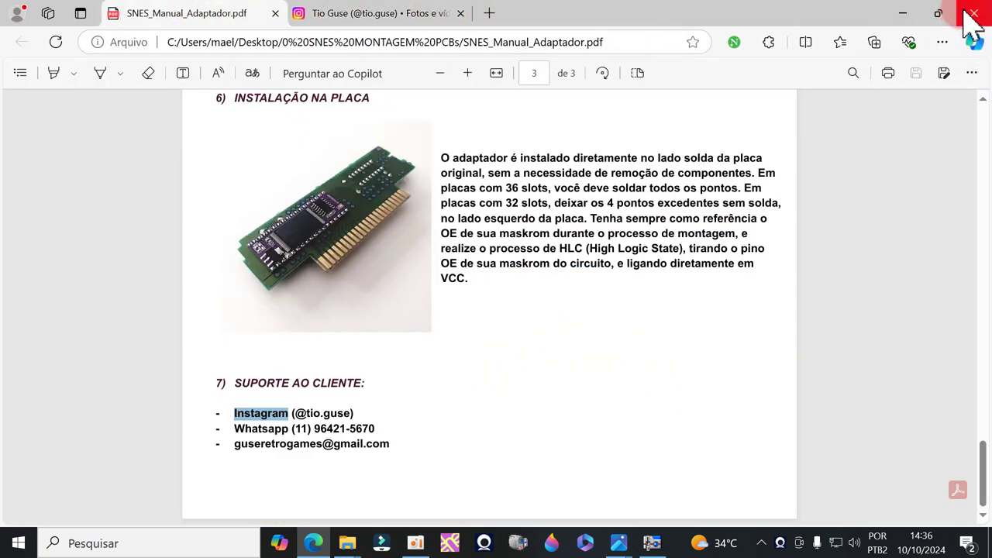
pyautogui.click(901, 14)
# Close Xgpro and the MX29LV320AT/B pinout image to return to the ROM folder
pyautogui.click(976, 9)
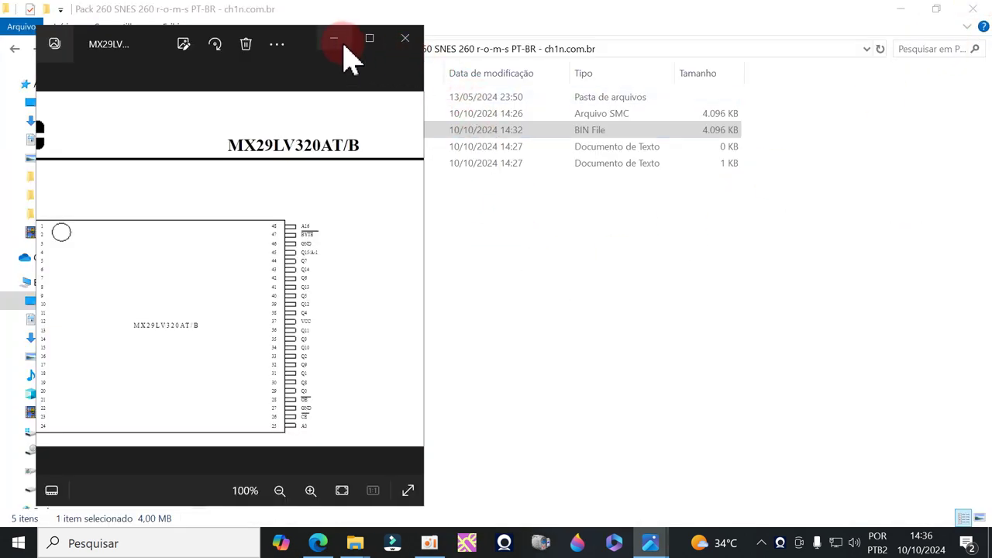
pyautogui.moveTo(243, 288); pyautogui.dragTo(365, 328)
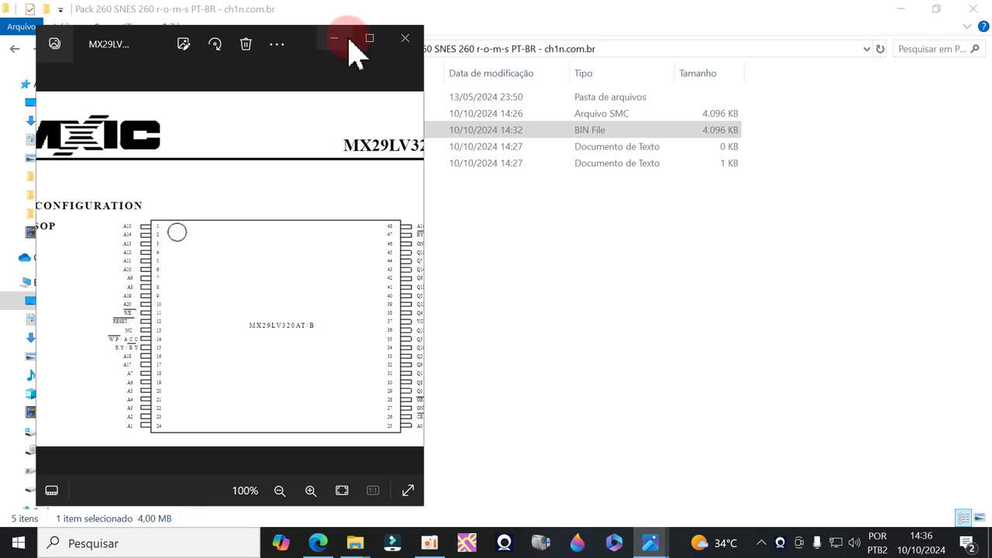
pyautogui.moveTo(651, 541)
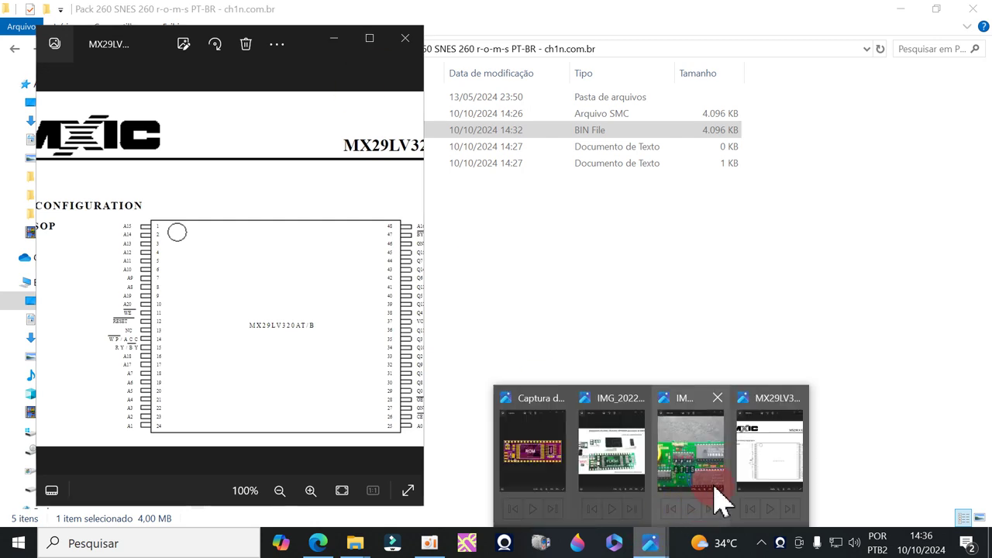
pyautogui.click(404, 37)
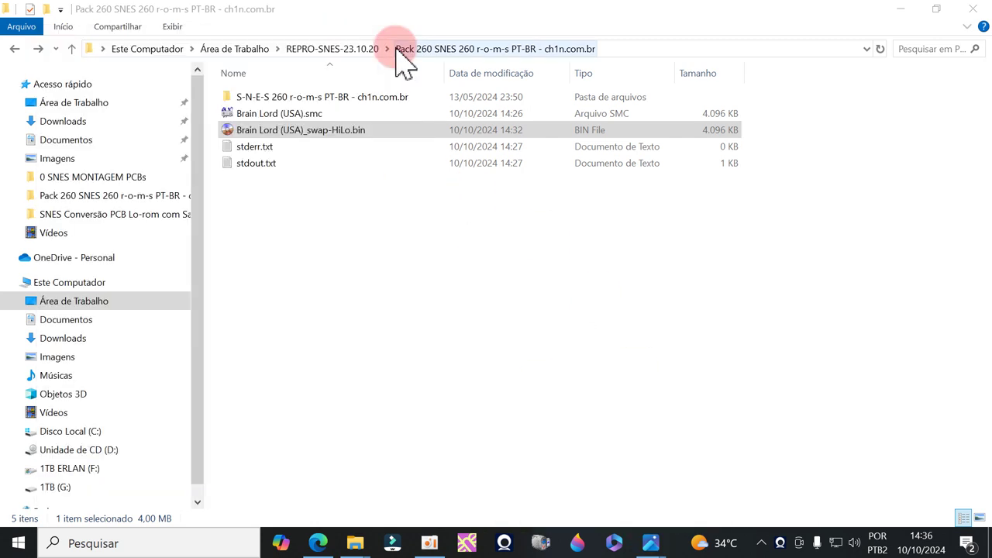
# Bring up the annotated SNES cartridge board photo and go to the neighbouring photo of its reverse side with the BA6 -> A15 wire
pyautogui.moveTo(651, 541)
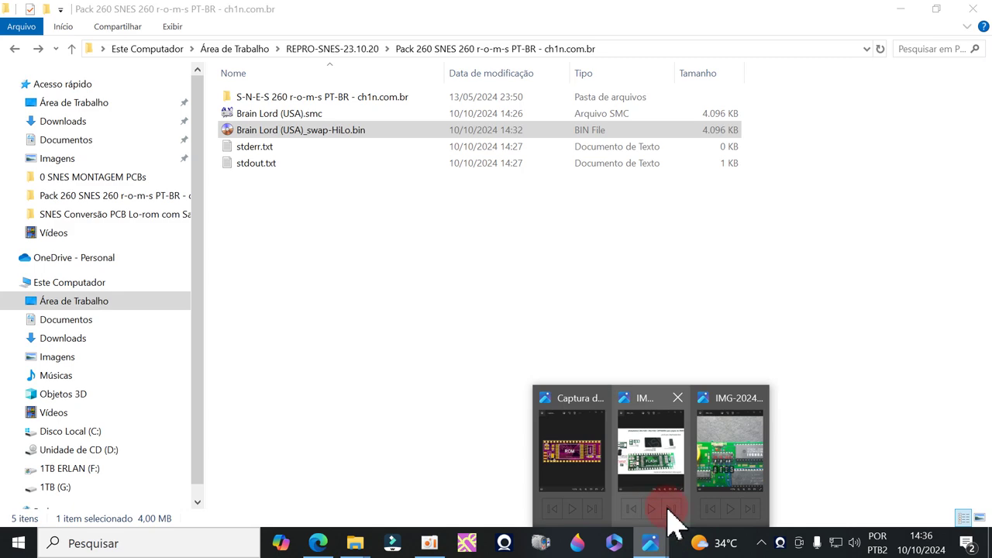
pyautogui.click(717, 465)
pyautogui.scroll(-4, 731, 474)
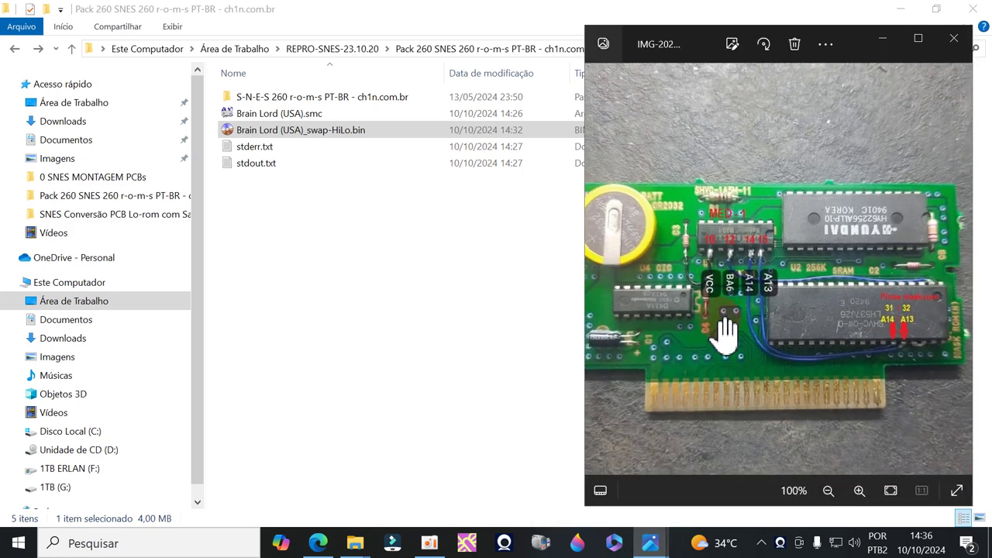
pyautogui.click(603, 276)
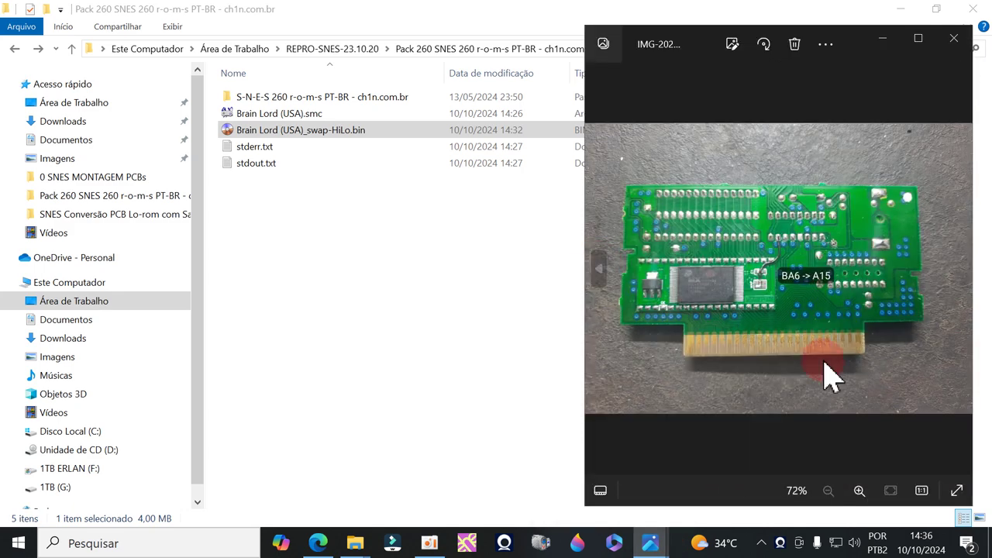
pyautogui.scroll(3, 828, 373)
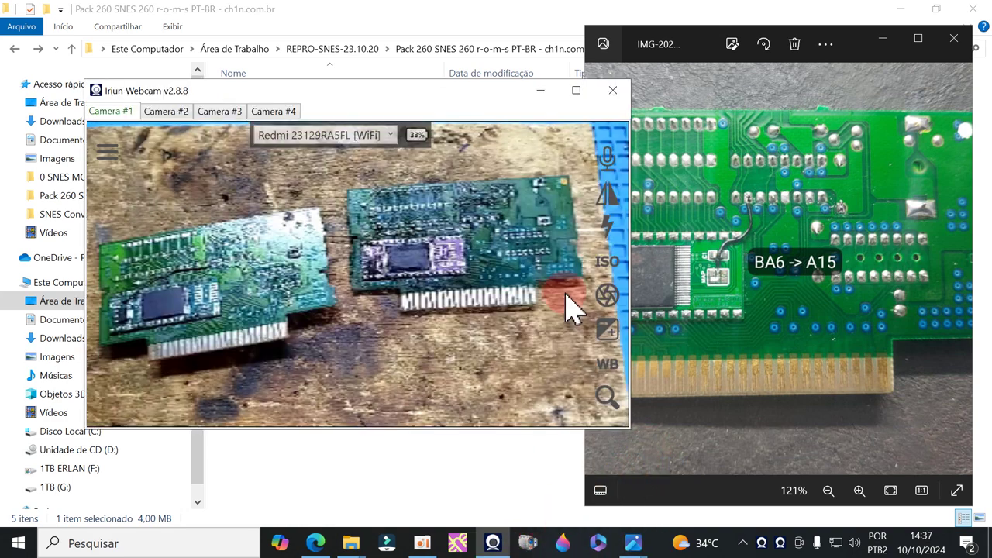
# Maximize the Iriun Webcam view of the cartridge boards, and examine the BA6 -> A15 wire and adapter pads in the board photo beside it
pyautogui.click(576, 89)
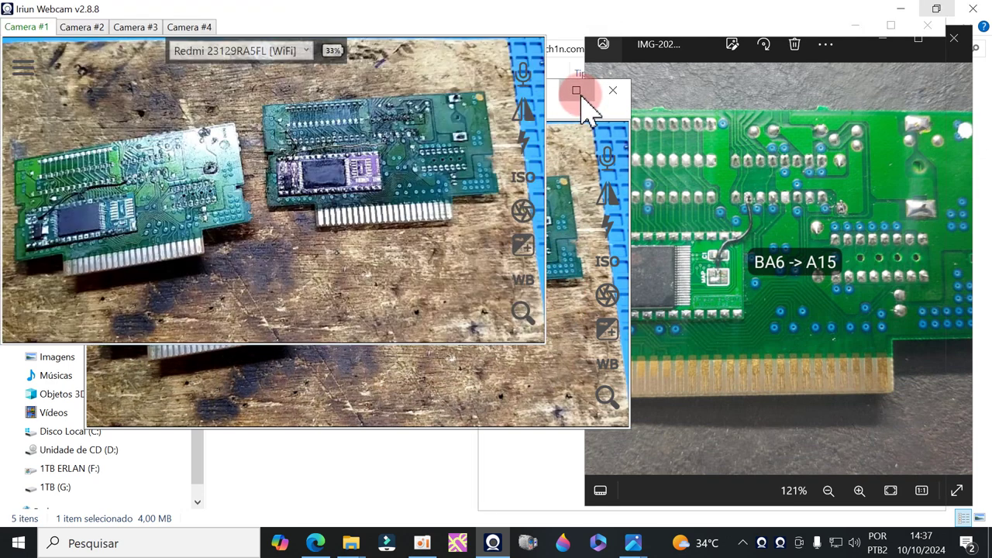
pyautogui.moveTo(629, 541)
pyautogui.click(615, 496)
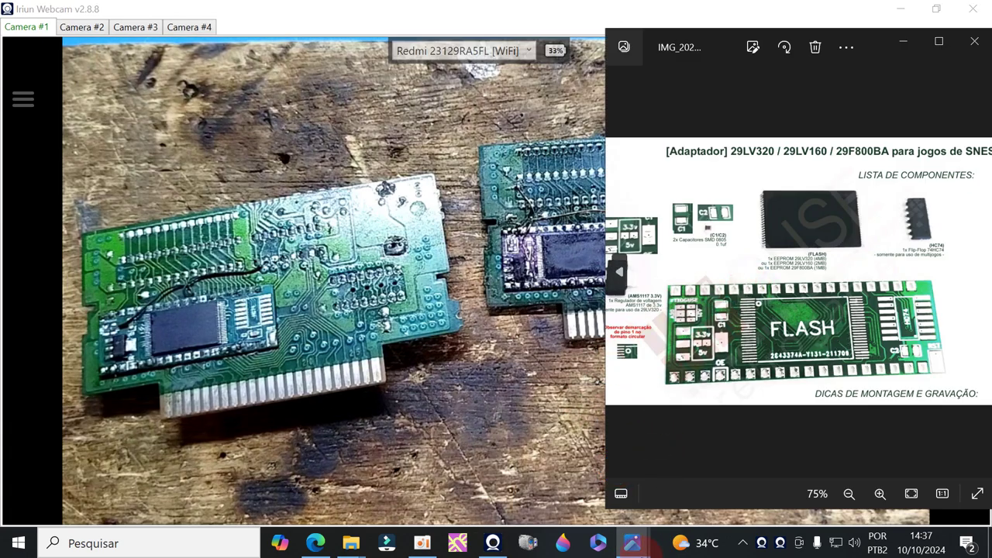
pyautogui.moveTo(633, 541)
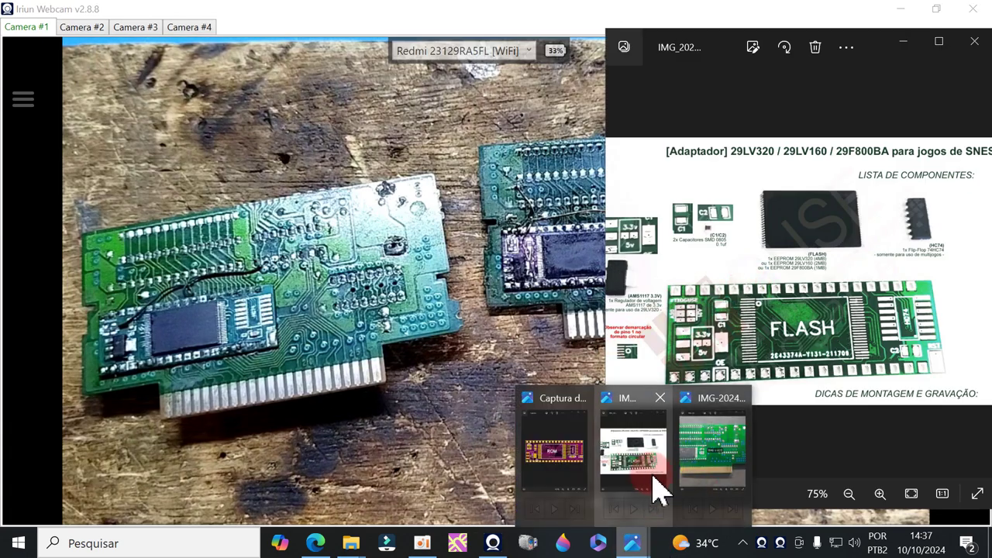
pyautogui.click(719, 486)
pyautogui.scroll(2, 649, 426)
pyautogui.moveTo(669, 414); pyautogui.dragTo(806, 438)
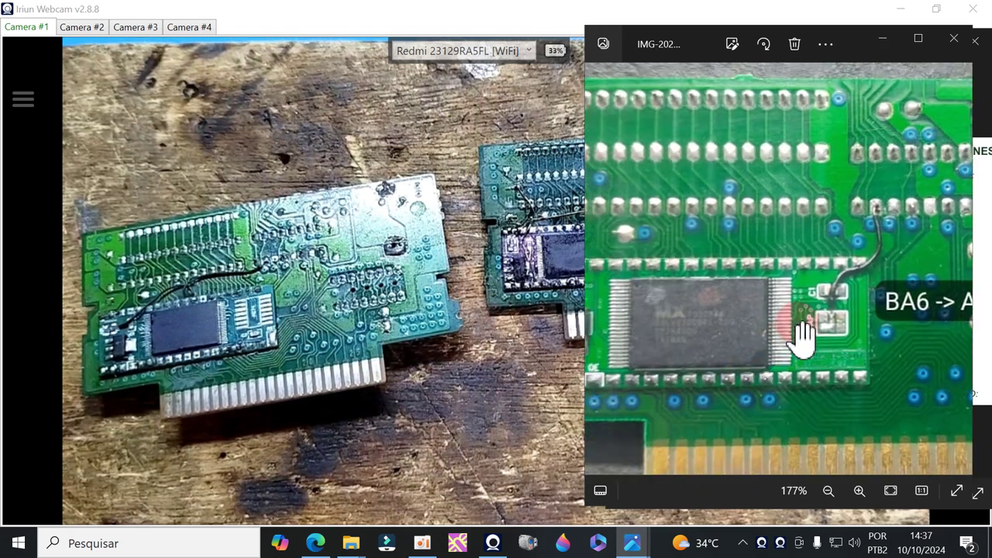
pyautogui.moveTo(801, 328); pyautogui.dragTo(721, 333)
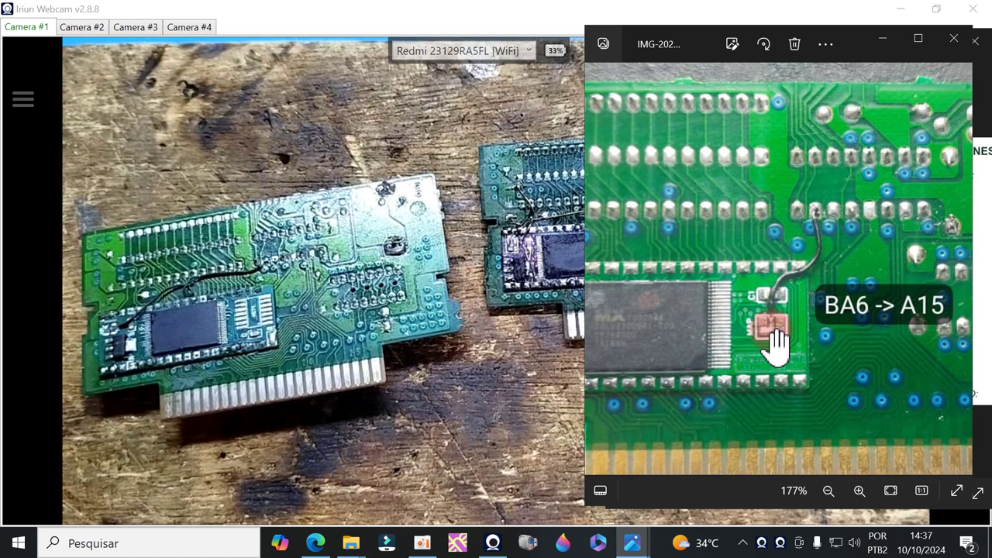